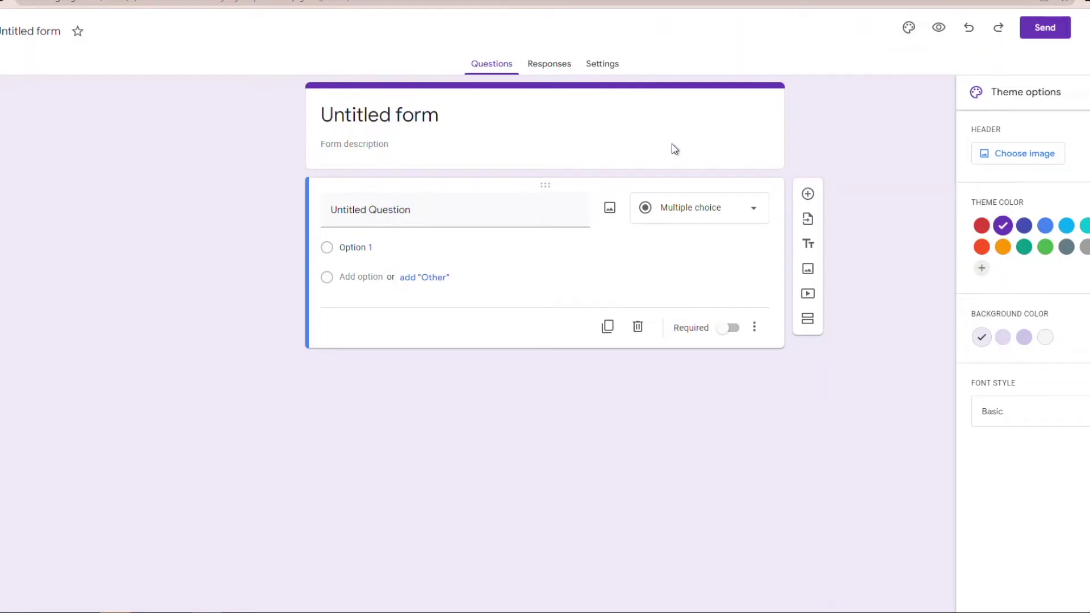
Step: Open the form editor's three-dot More menu to reach the add-ons option
click(1084, 35)
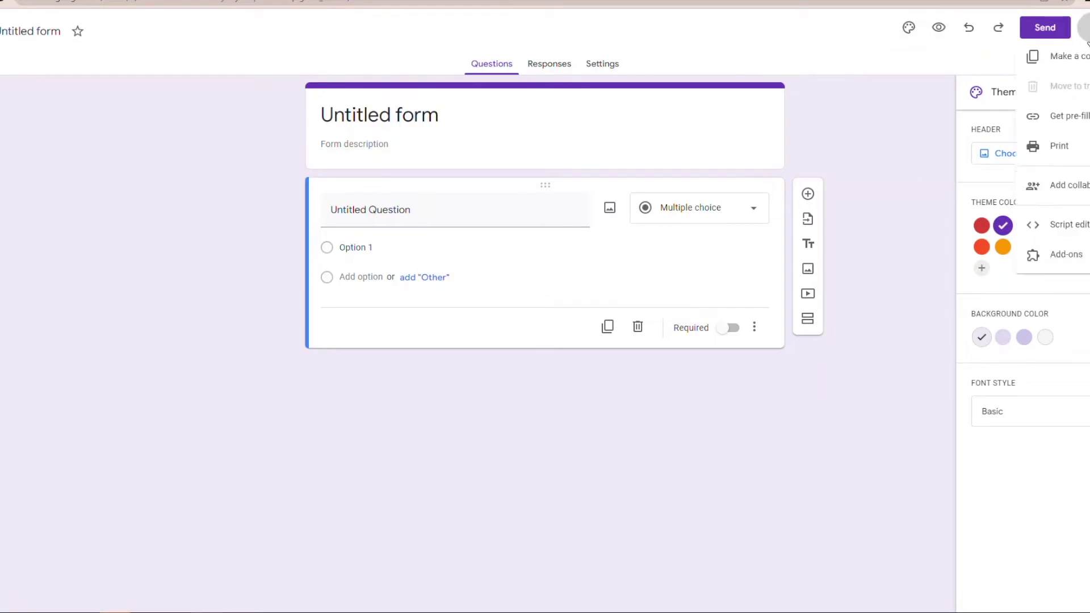
Step: Search the Workspace Marketplace for 'payable' and open the Payable Forms listing
click(1067, 260)
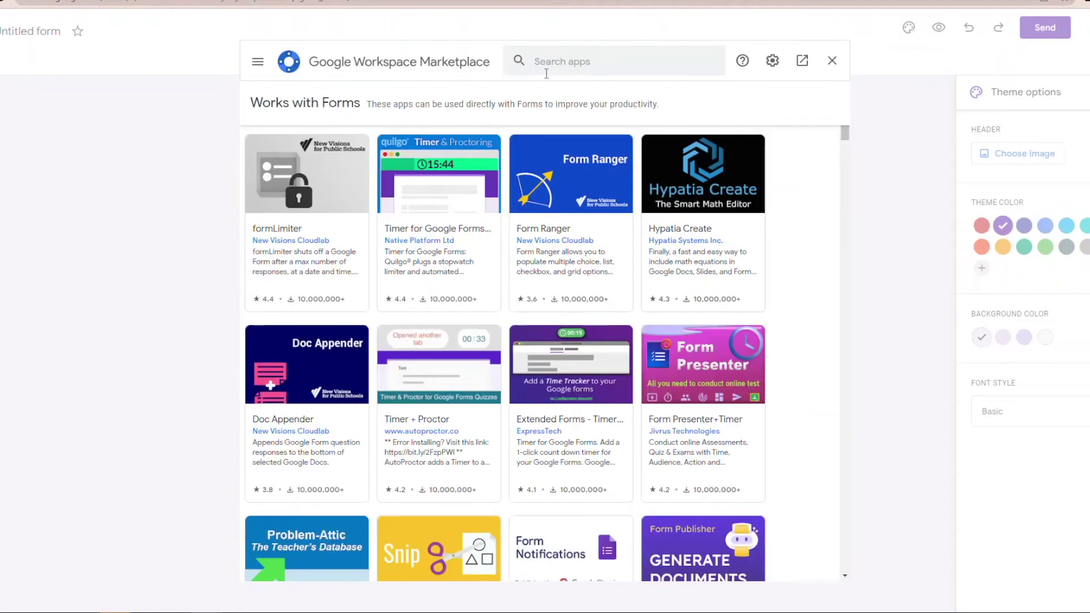
click(555, 67)
text(payable)
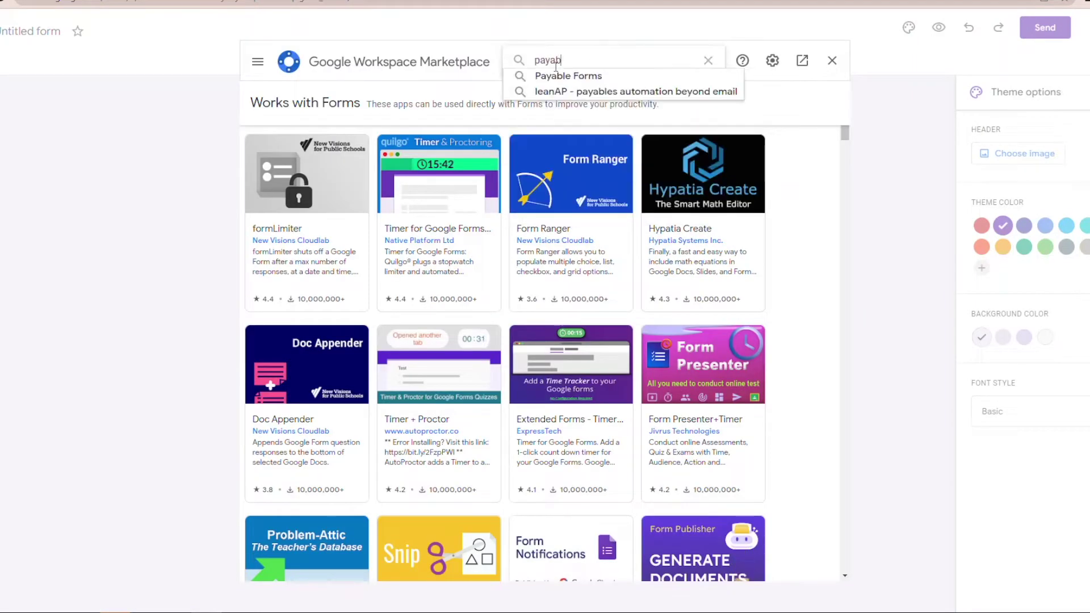
click(548, 76)
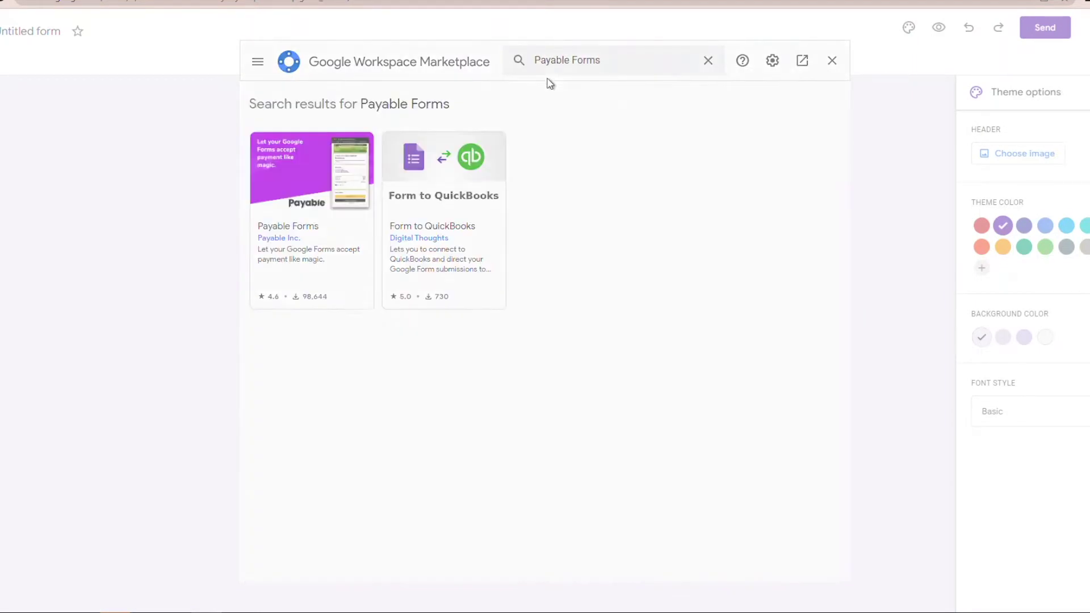
click(295, 178)
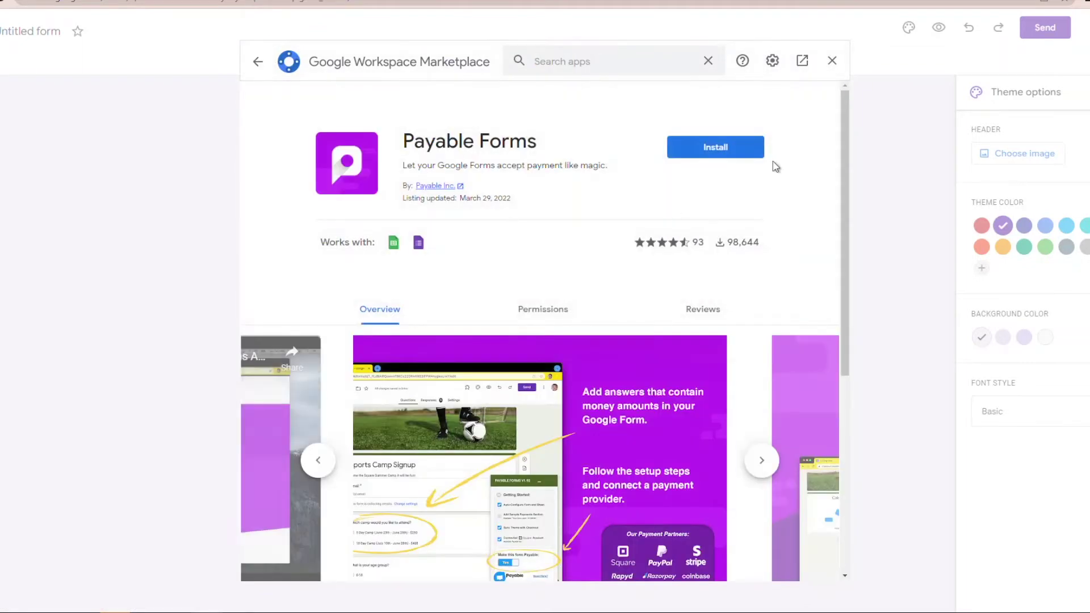
Step: Install Payable Forms and grant it access to the chosen Google account
click(737, 145)
click(625, 384)
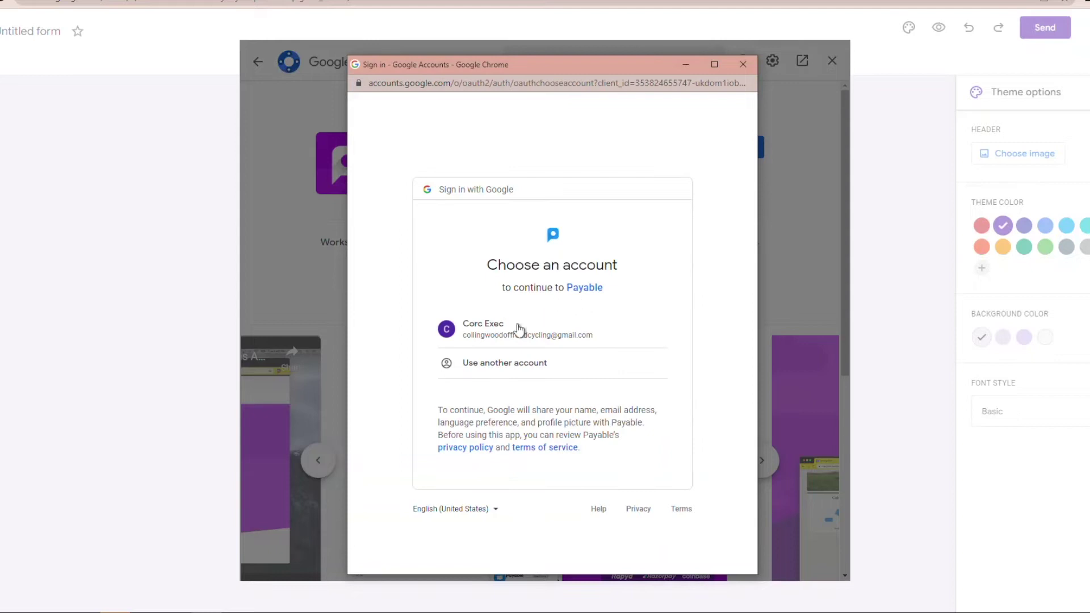
click(509, 329)
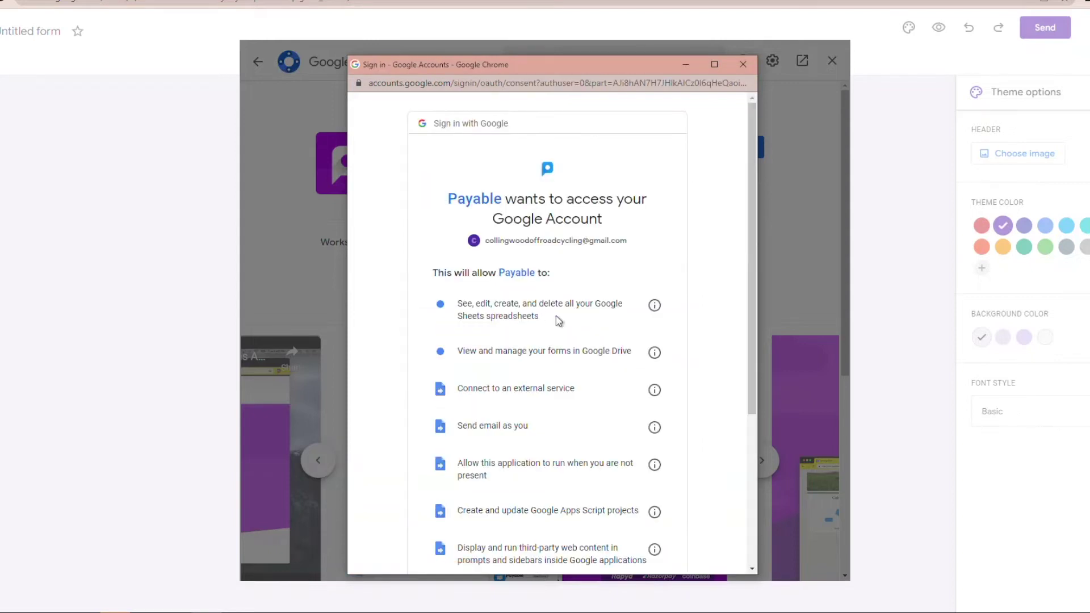
scroll(571, 318, down, 4)
click(601, 489)
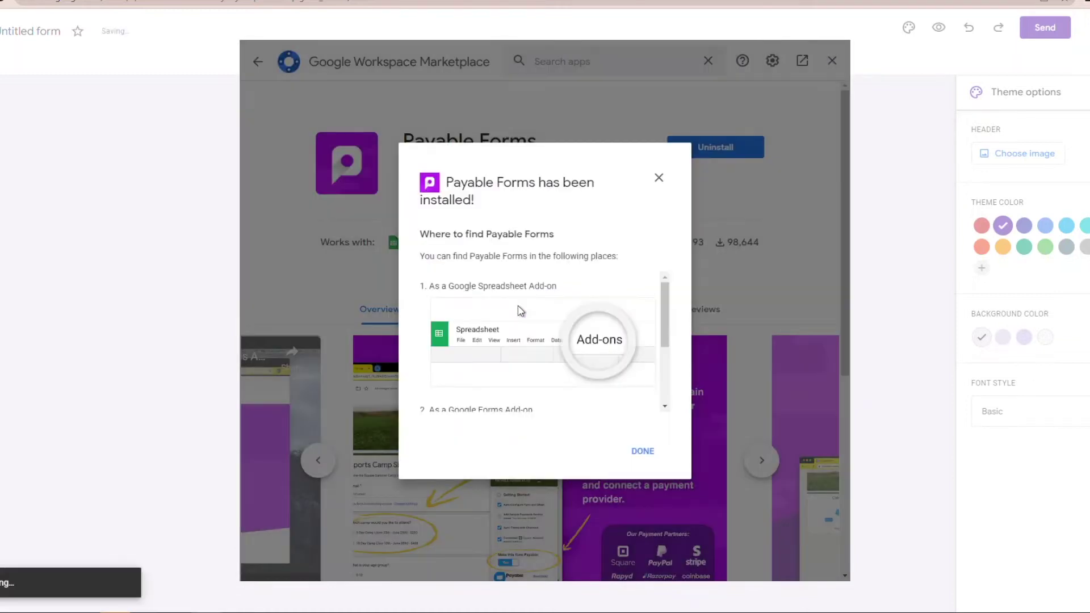
Step: Start Payable's welcome setup with feature notifications on and Canadian dollar settings confirmed
click(643, 452)
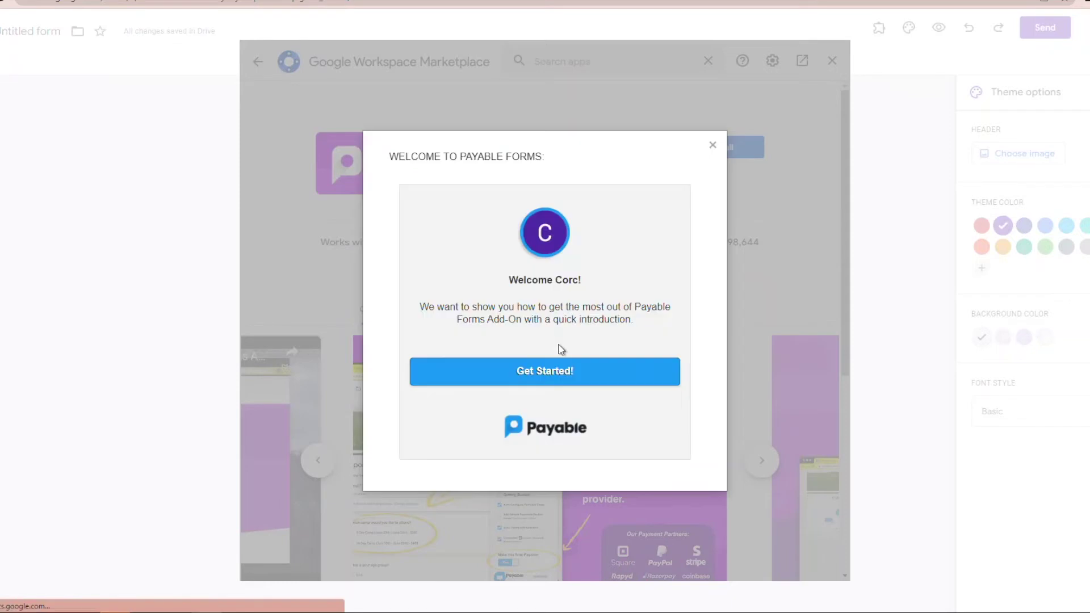
click(555, 379)
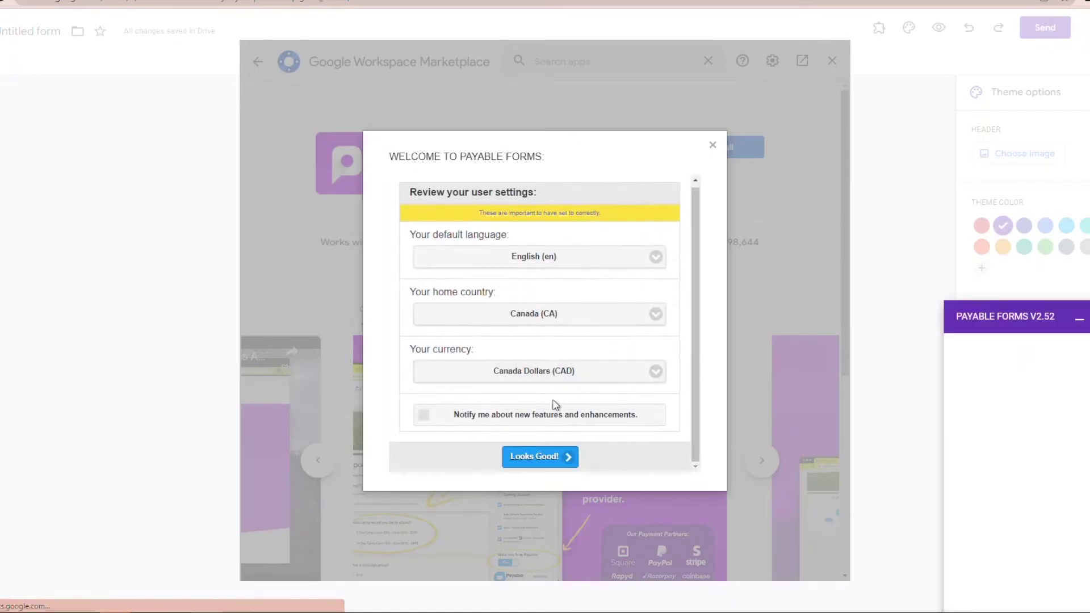
click(535, 422)
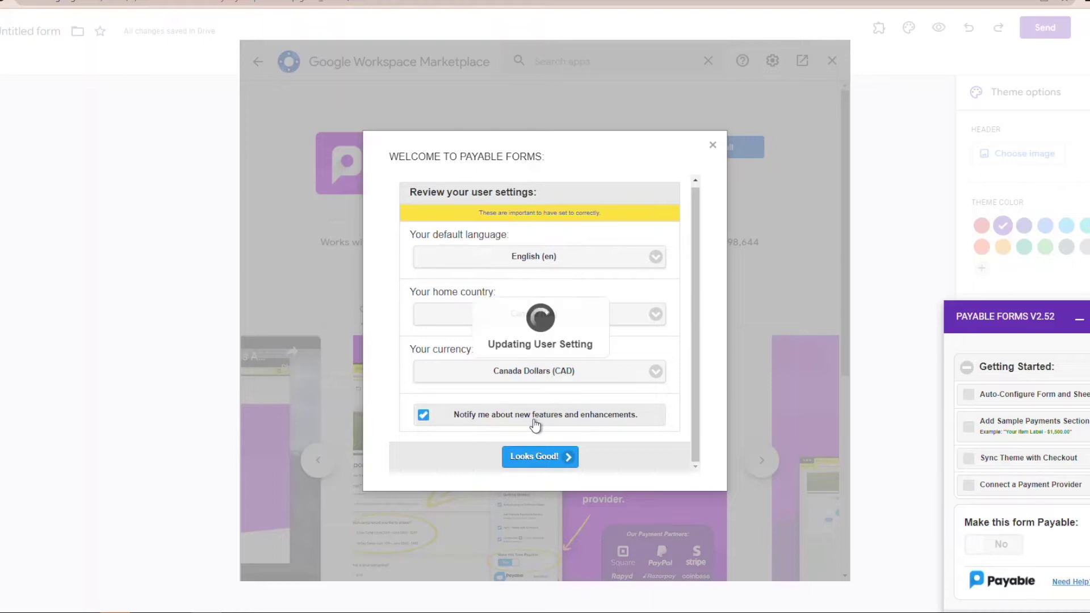
click(547, 457)
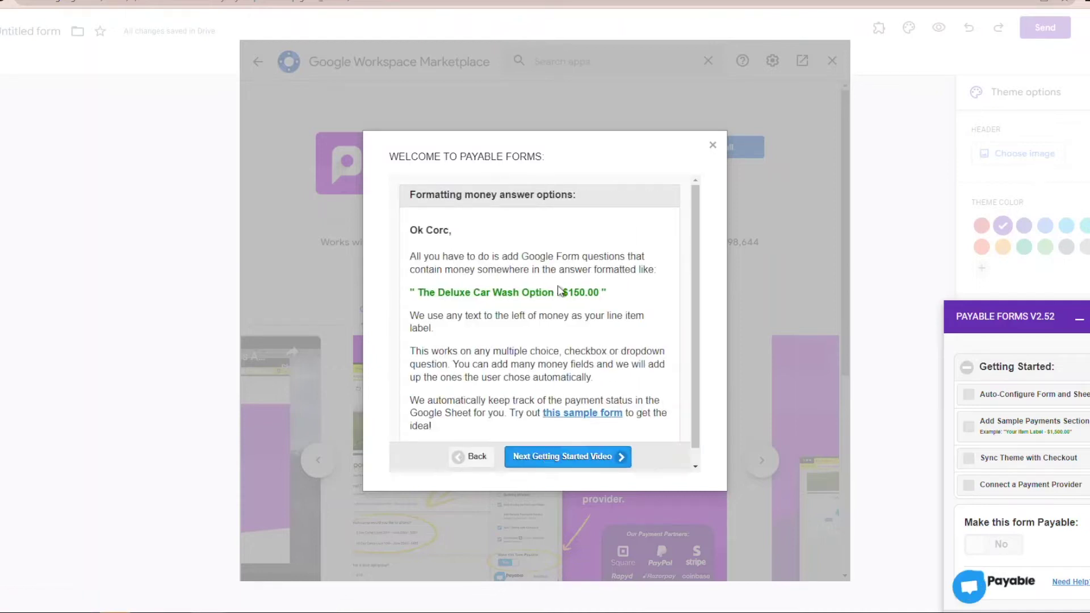
drag(563, 294, 598, 293)
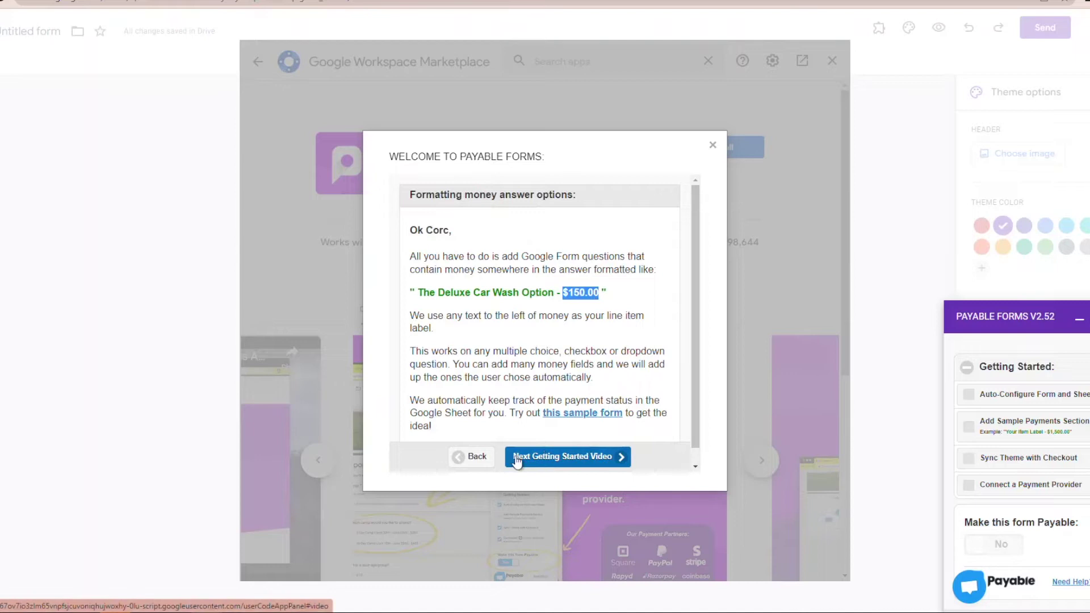
Step: Finish the welcome tour, dismiss the install confirmation and close the Marketplace
scroll(567, 431, down, 1)
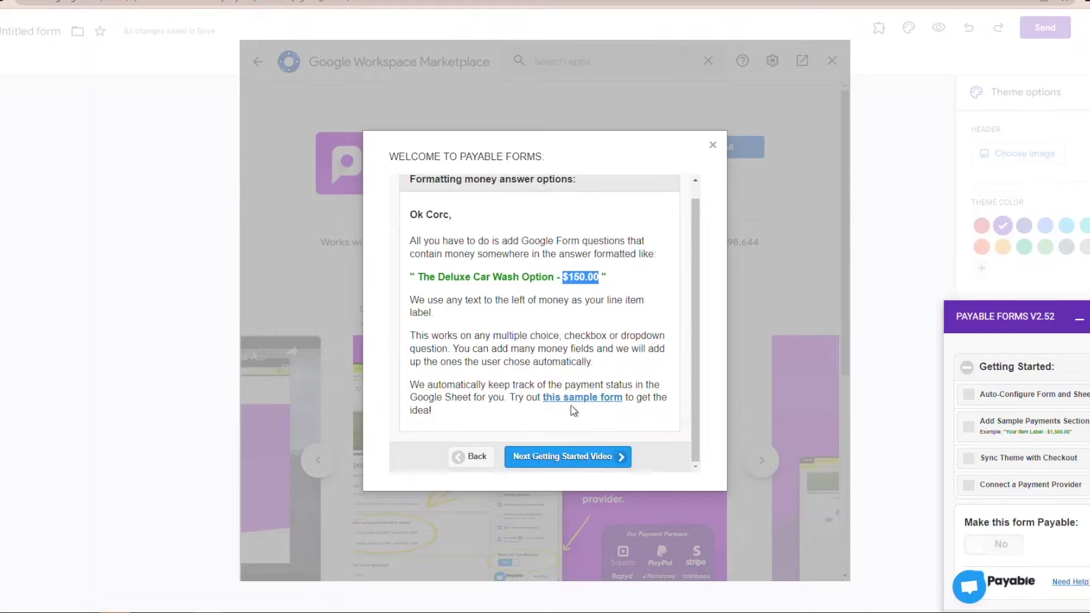
click(572, 464)
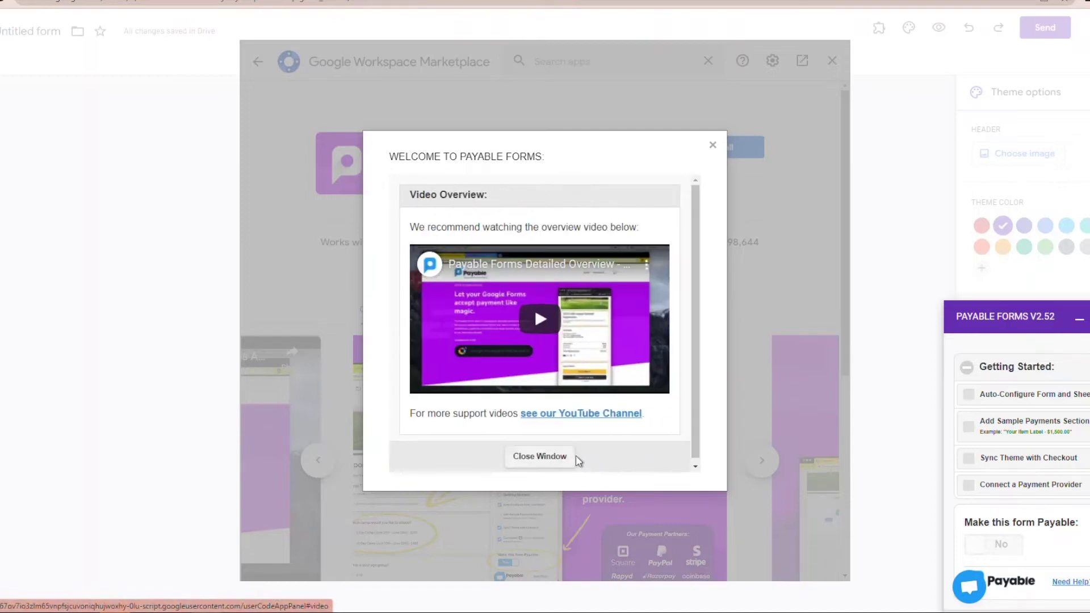
click(570, 462)
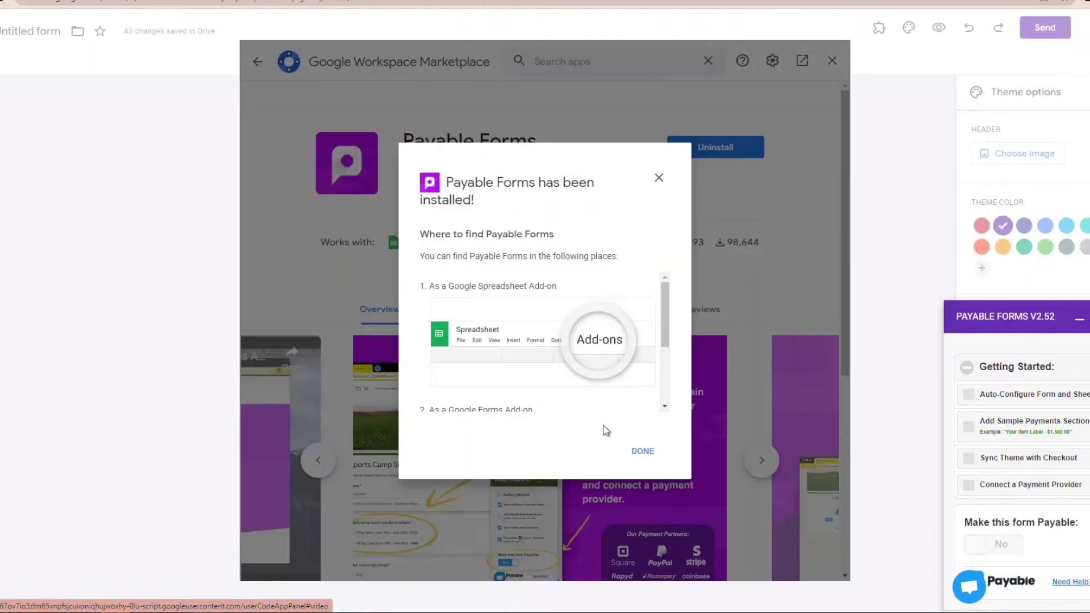
scroll(650, 378, down, 2)
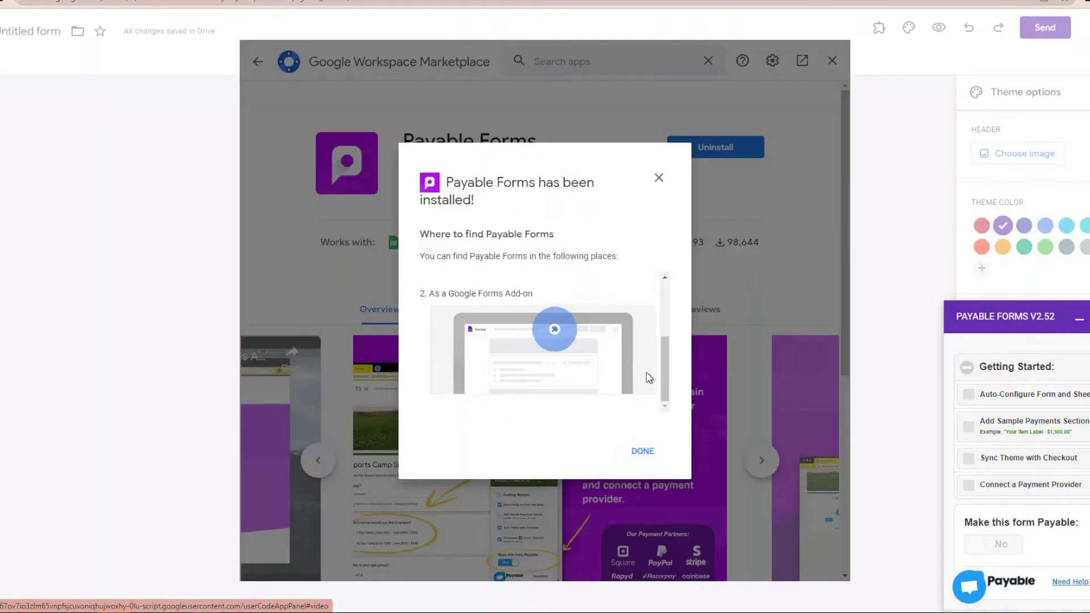
click(645, 451)
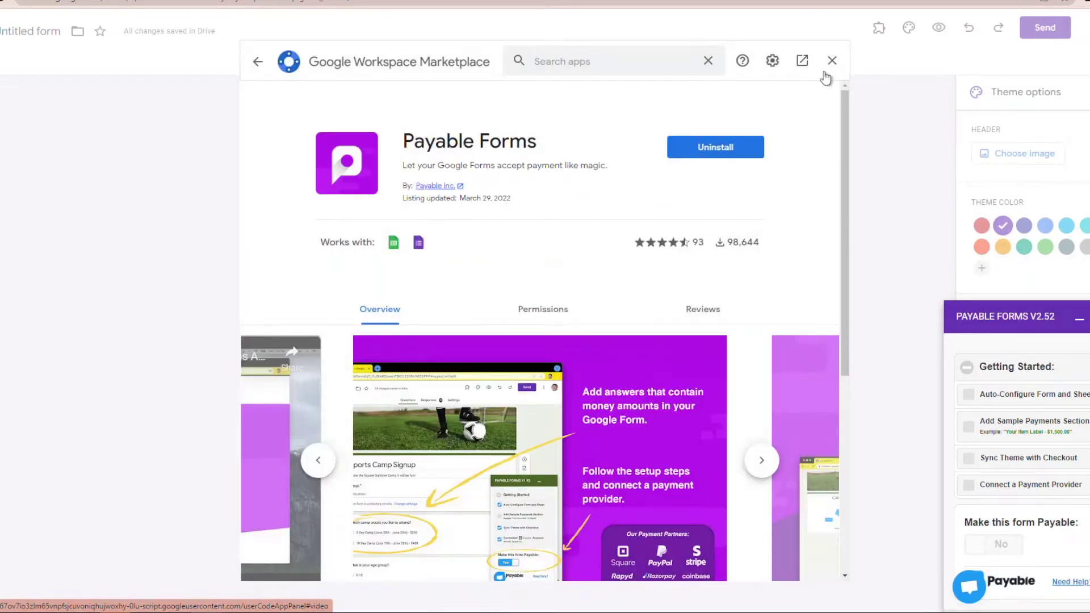
click(830, 64)
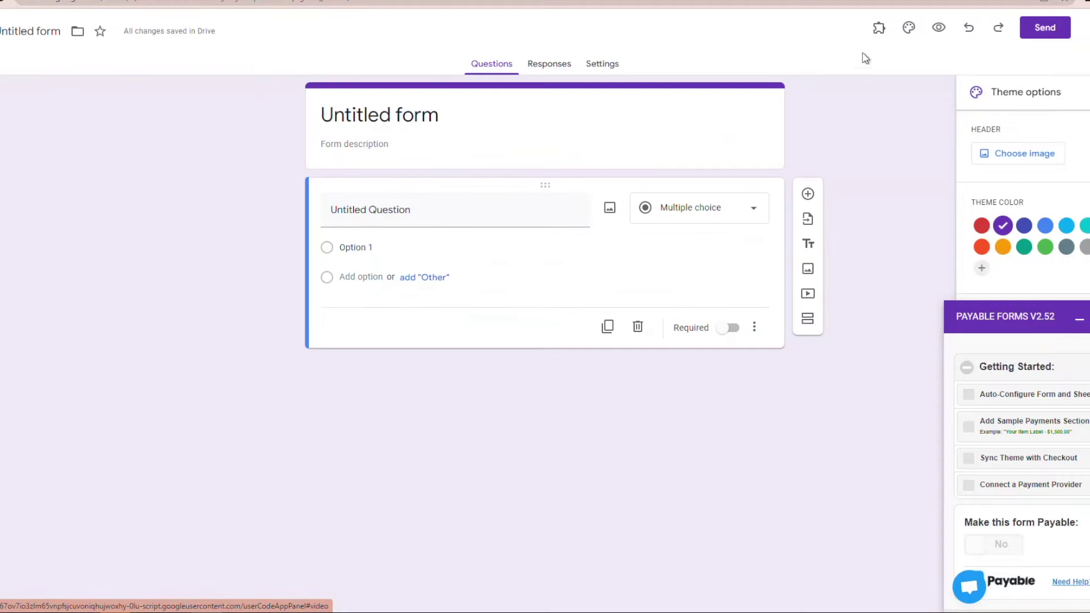
Step: Run Payable's Auto-Configure Form and Sheet, adding a required Email question and payment columns
click(879, 62)
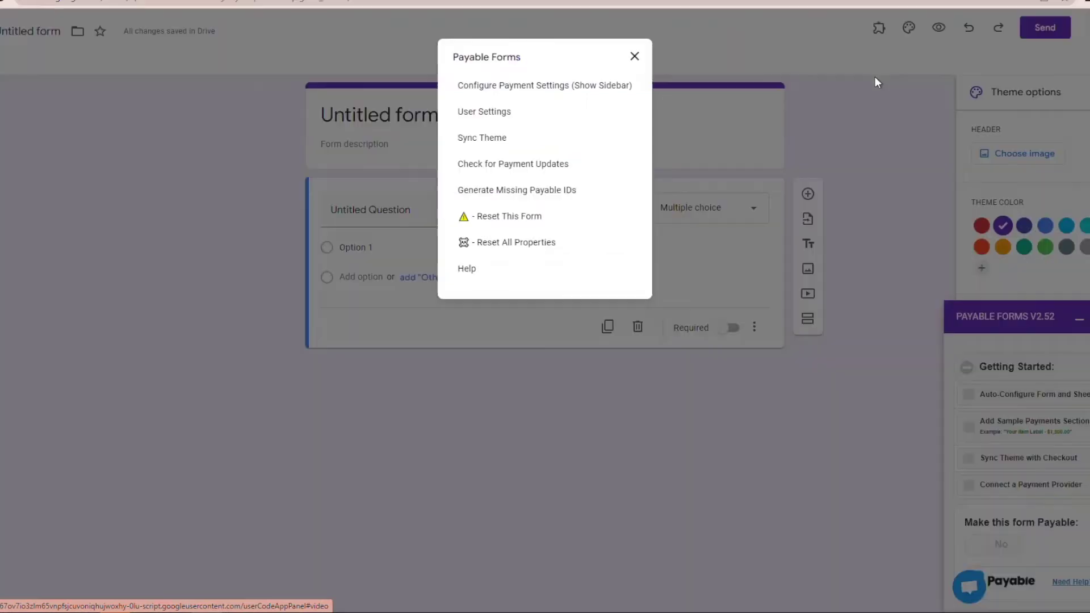
click(635, 56)
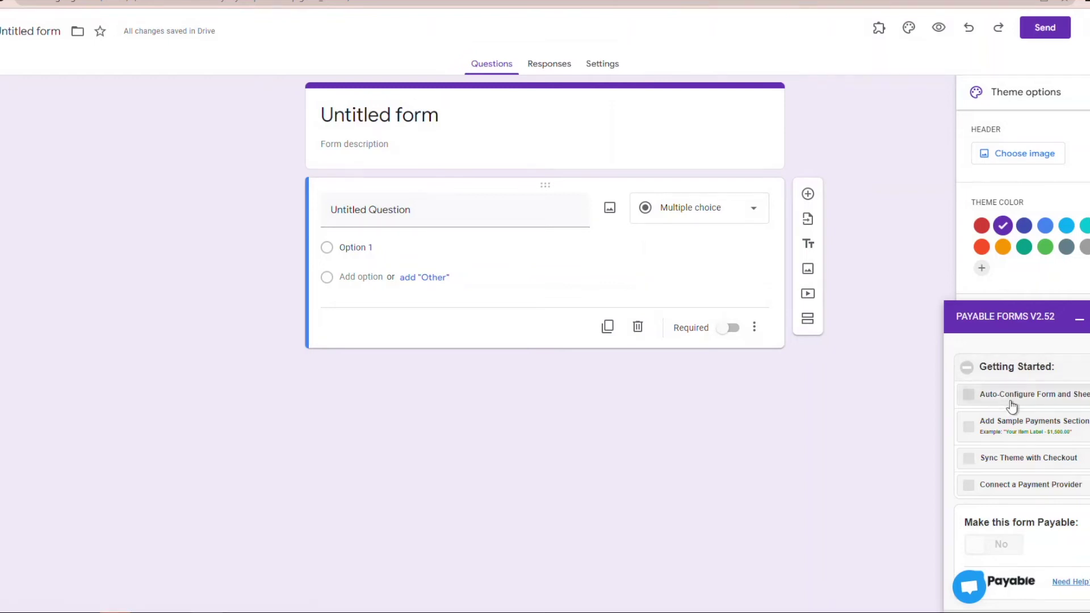
click(1010, 404)
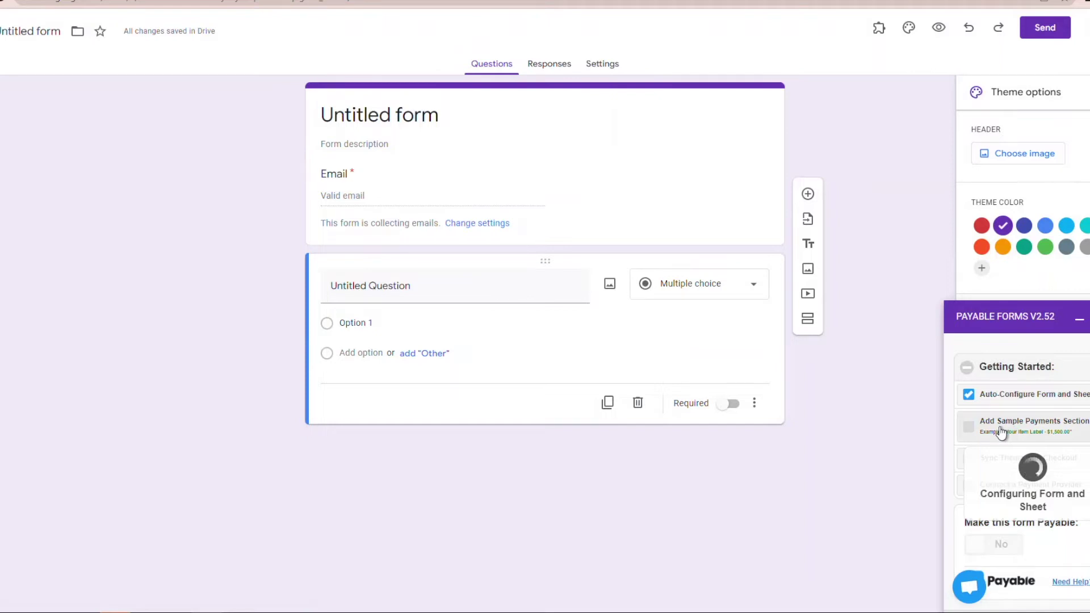
click(371, 116)
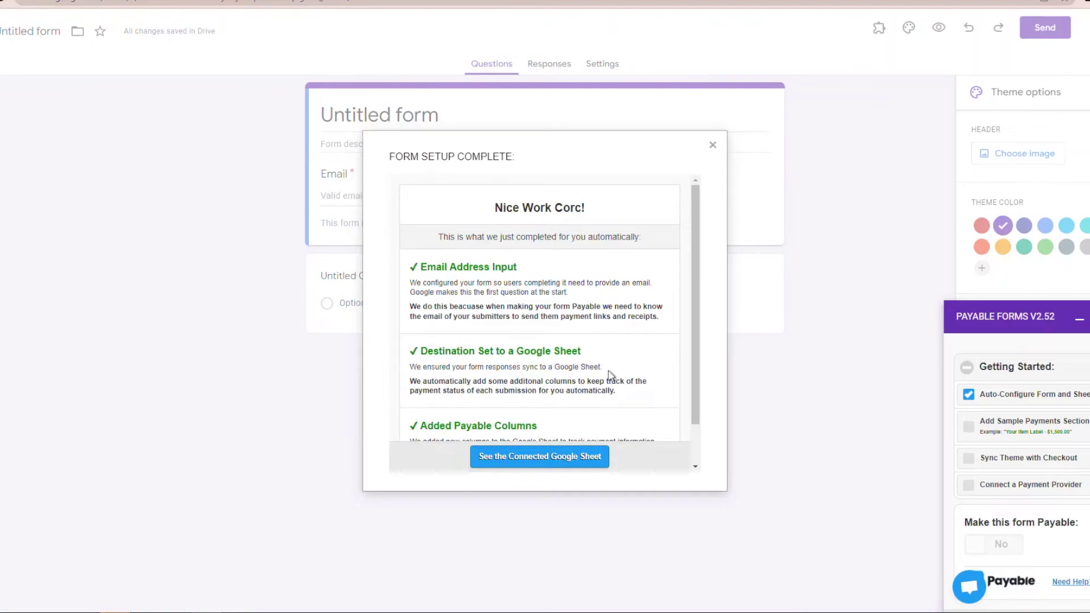
scroll(578, 308, down, 1)
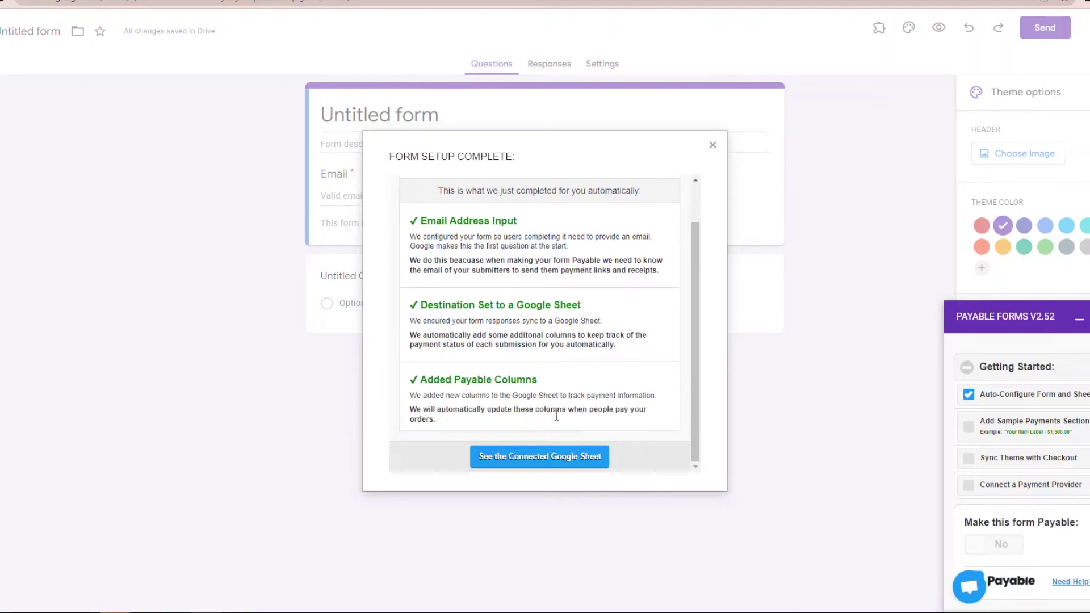
click(562, 457)
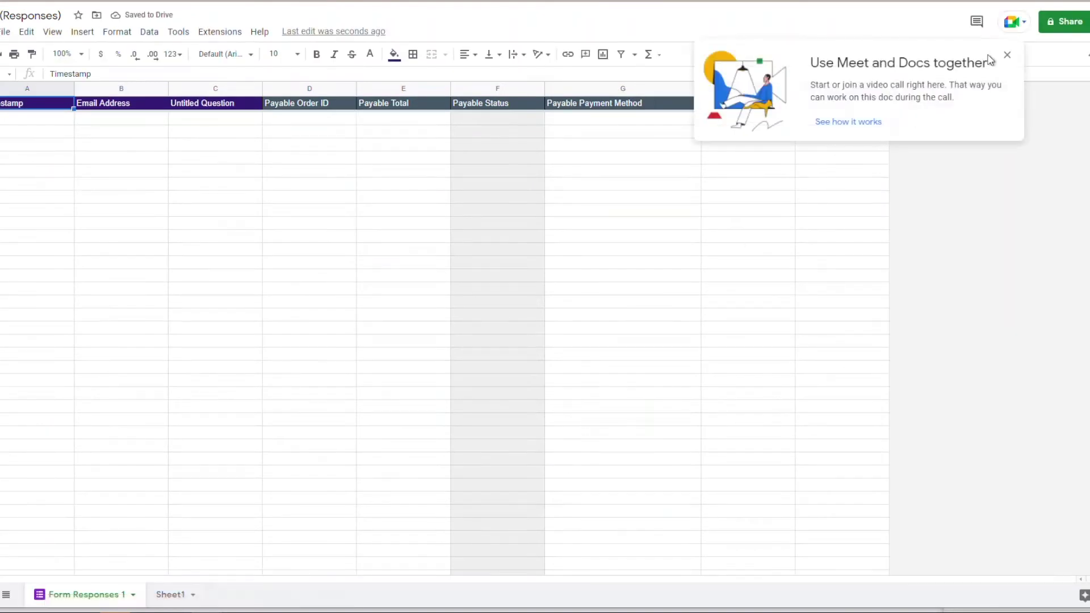
Step: Check the Payable Order ID, Total and Status columns in the Responses sheet, then return to the form
click(1007, 56)
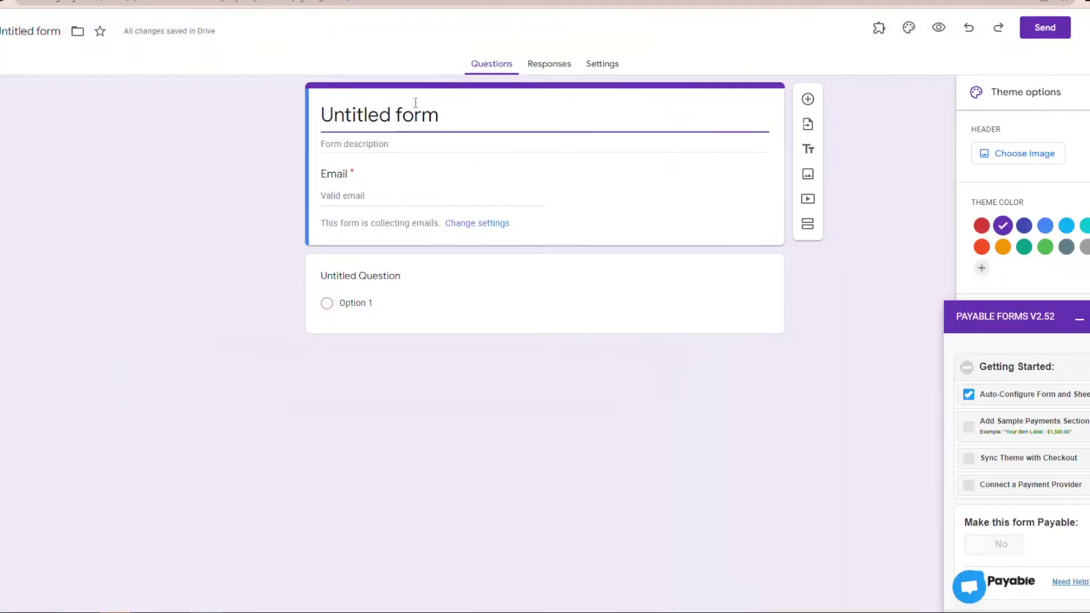
click(408, 101)
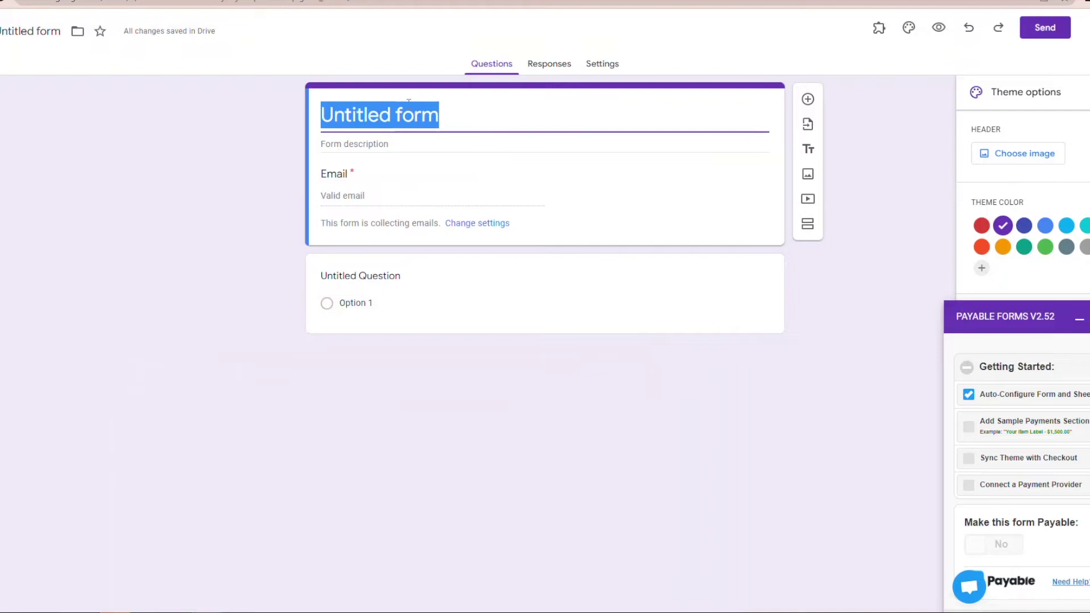
Step: Name the form 'Club Registration' with description 'Register for Our Club!'
text(Payb)
key(BackSpace)
key(BackSpace)
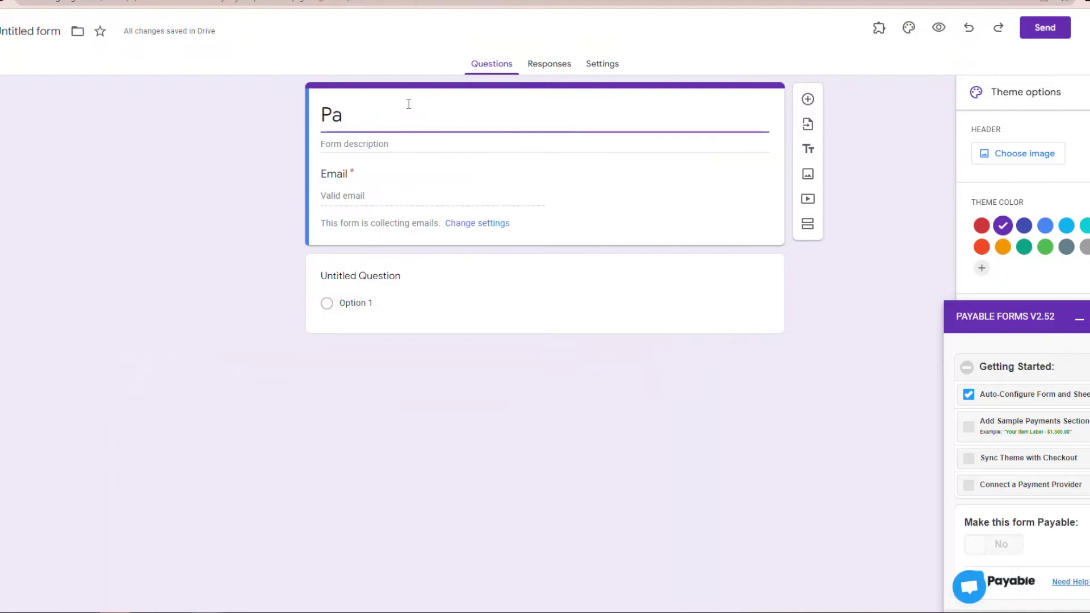
key(BackSpace)
key(BackSpace)
text(Club Regis)
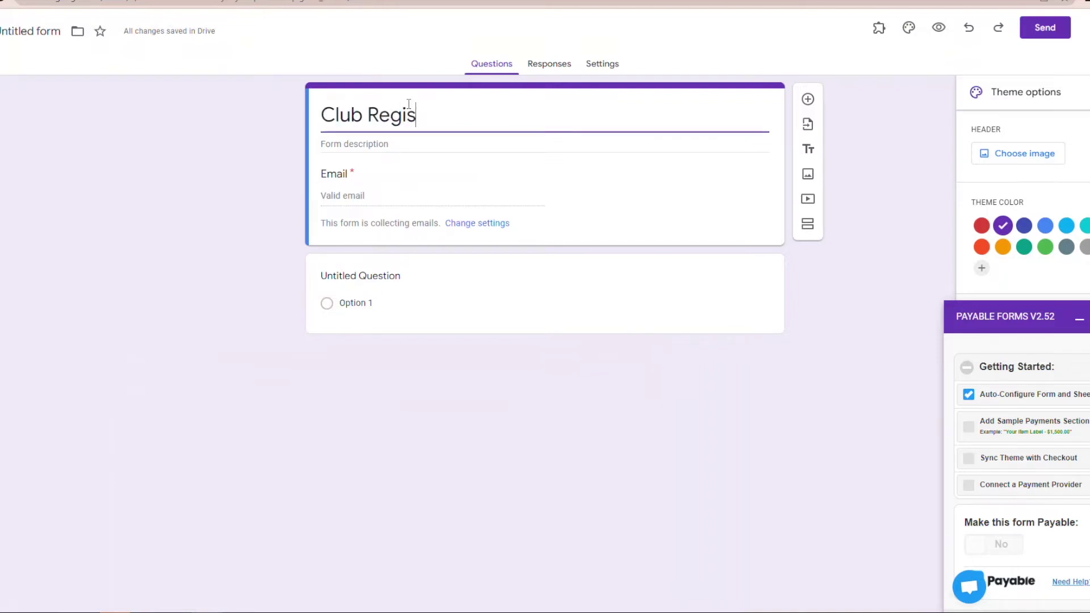
text(tration)
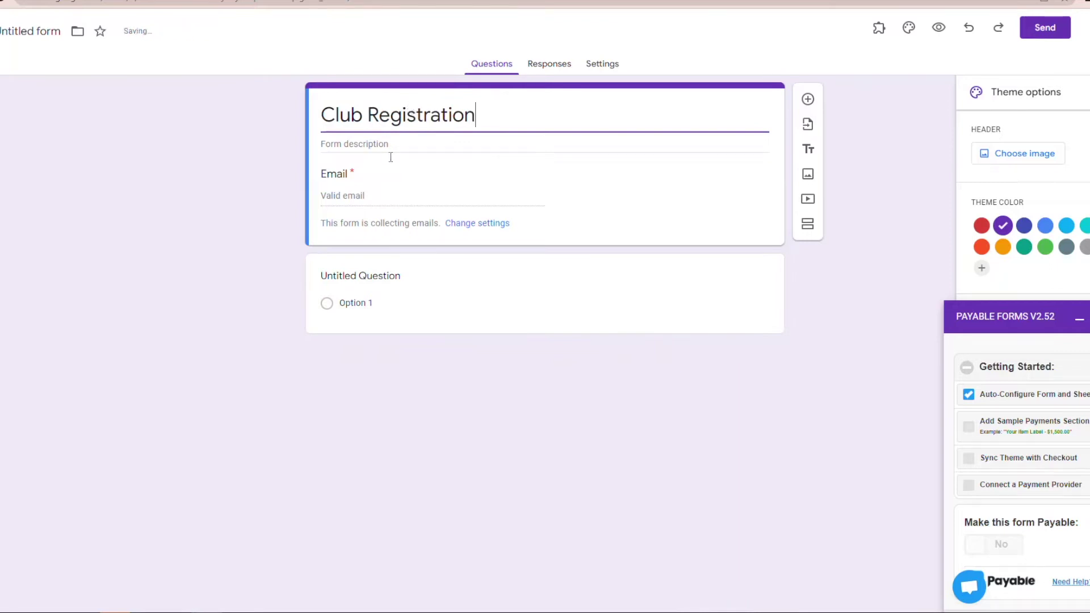
click(380, 143)
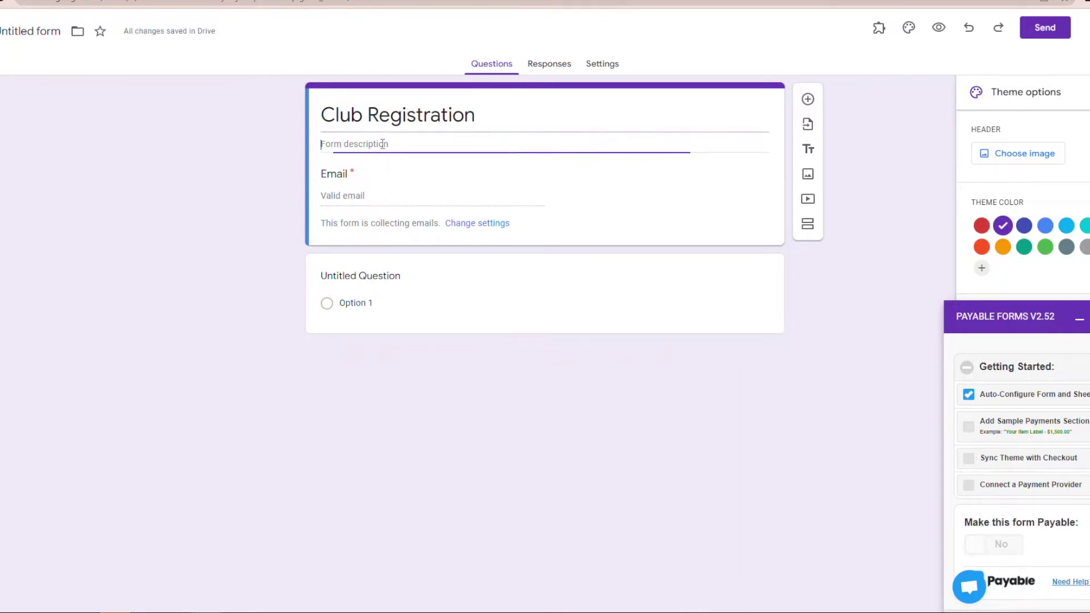
text(Register for Our Club!)
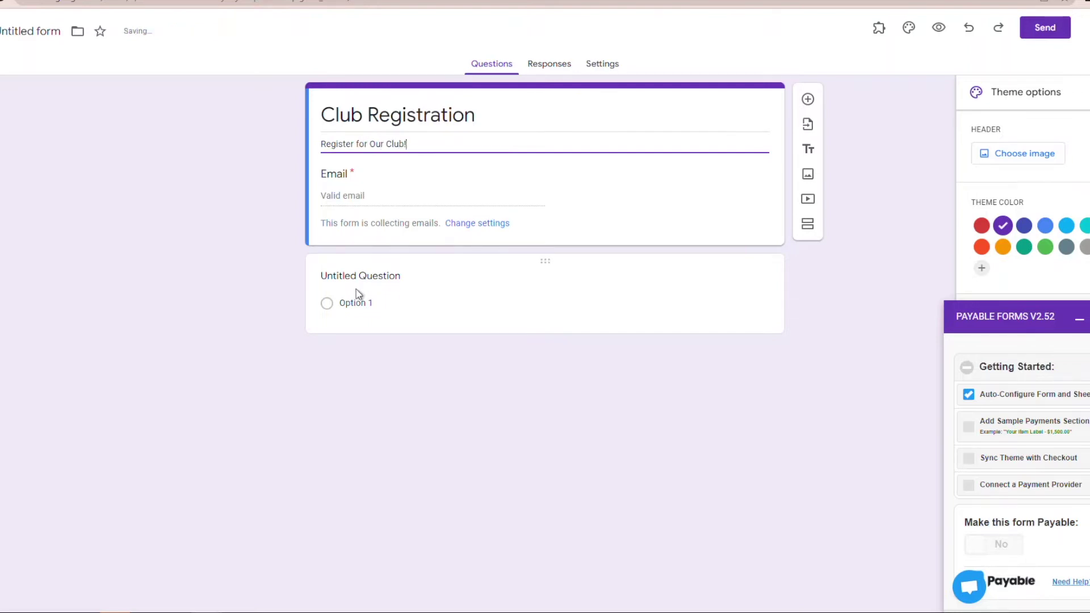
click(358, 293)
Step: Write the multiple-choice question 'What Membership Do You Require' with 'Adult - $150.00' and 'Child - $50.00'
text(What M)
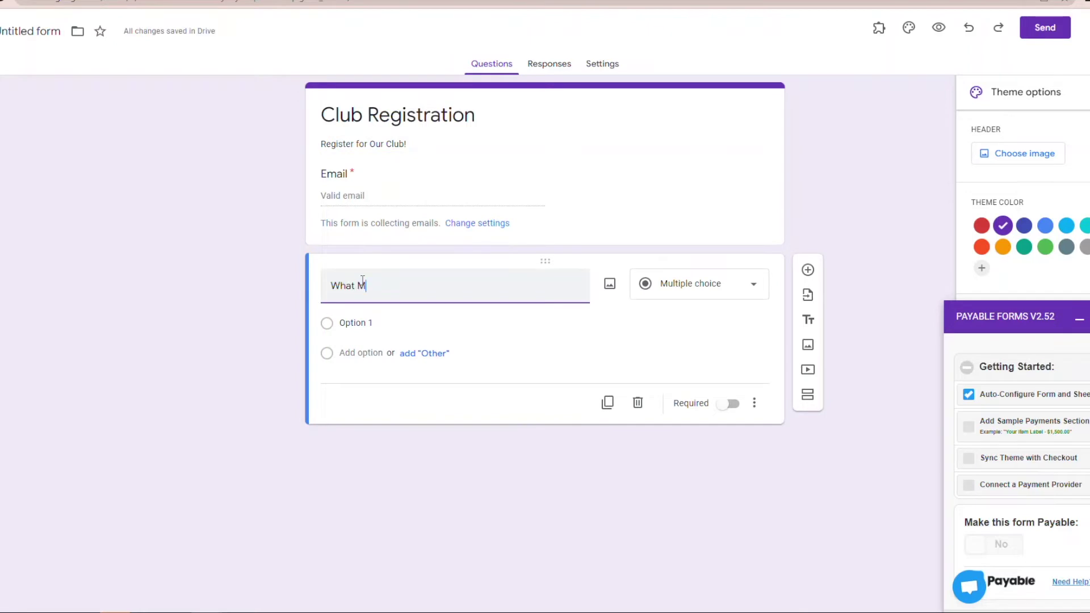
text(embership Do Yo)
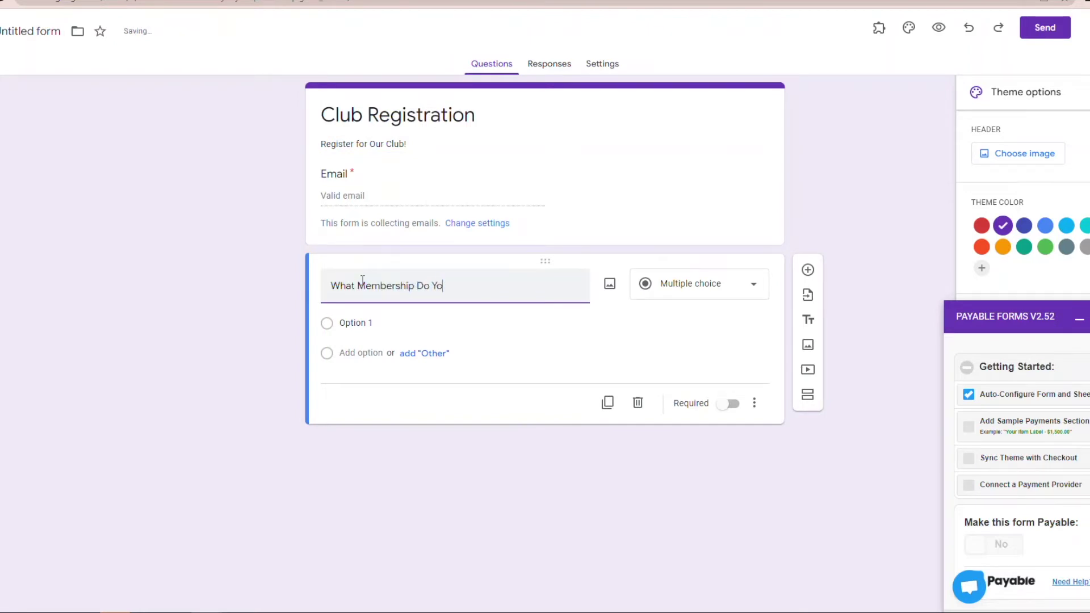
text(u Require)
key(Tab)
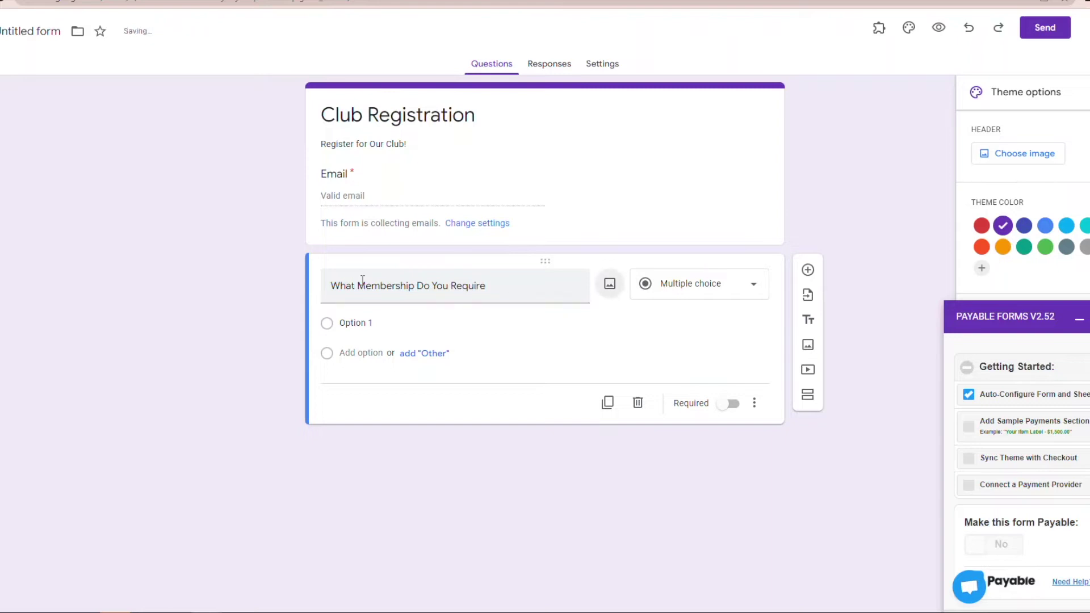
click(371, 319)
text(Ad)
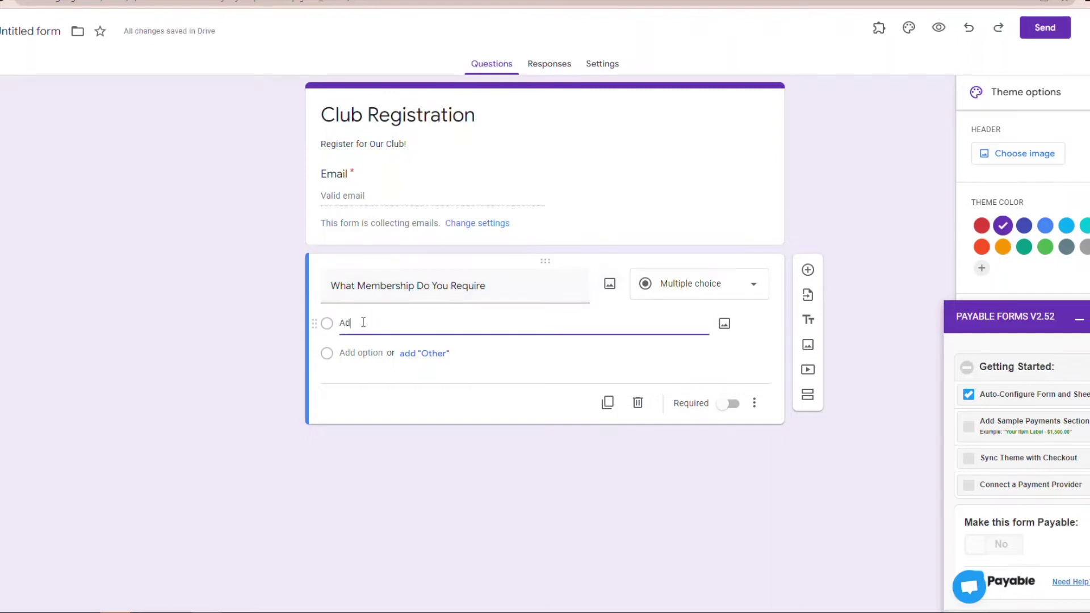
text(ult - $150.00)
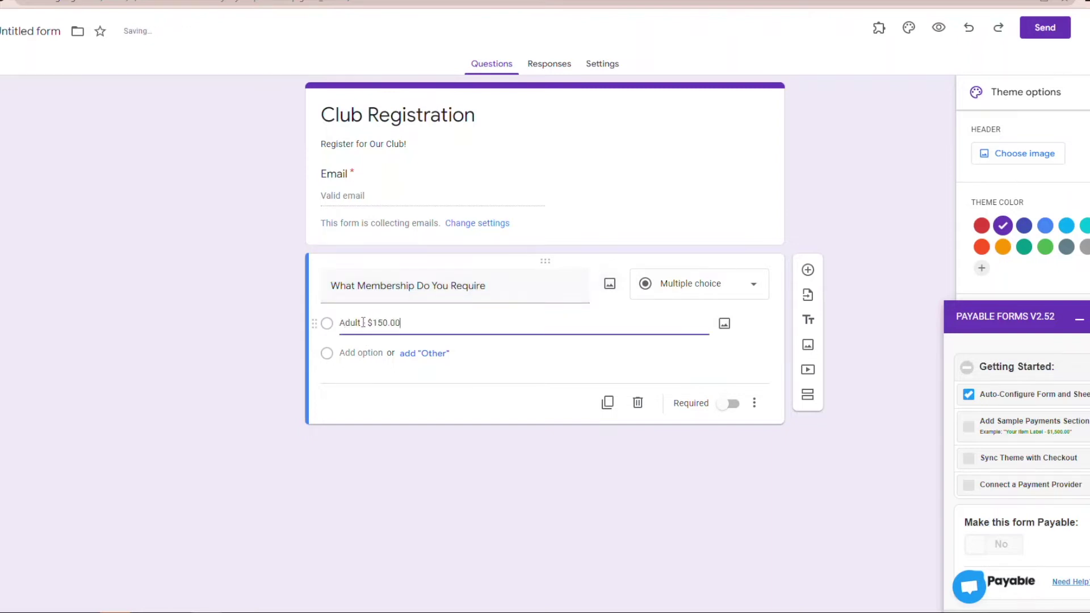
click(352, 352)
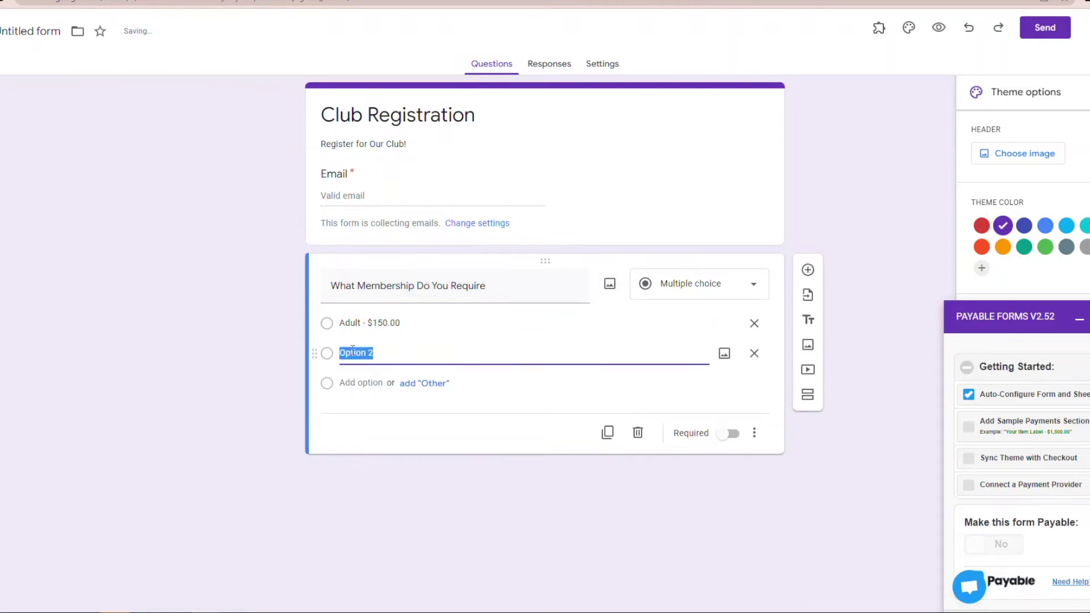
text(Child )
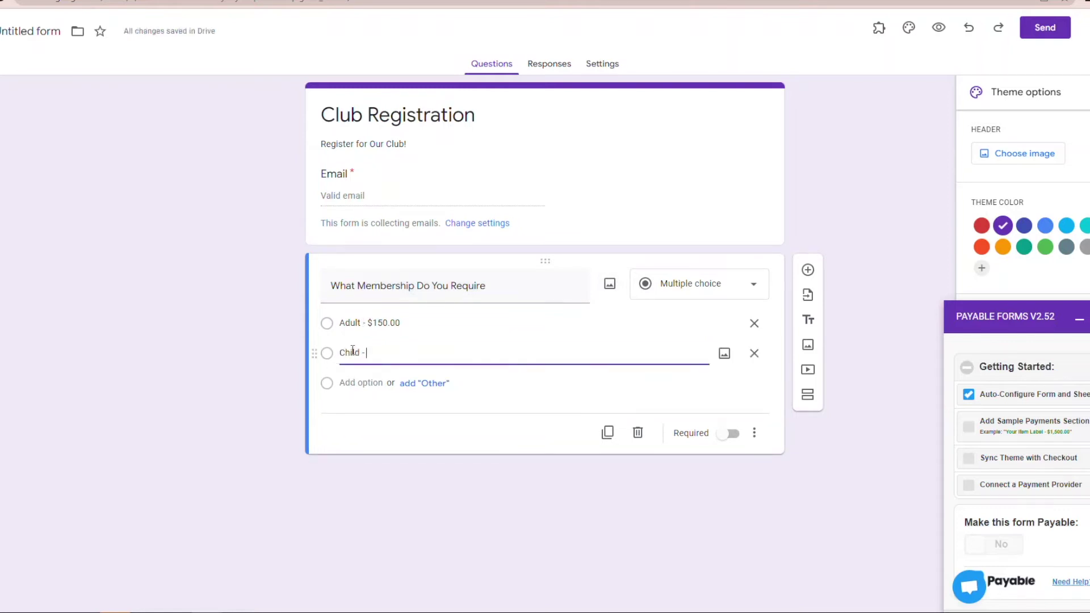
text(- $150.00)
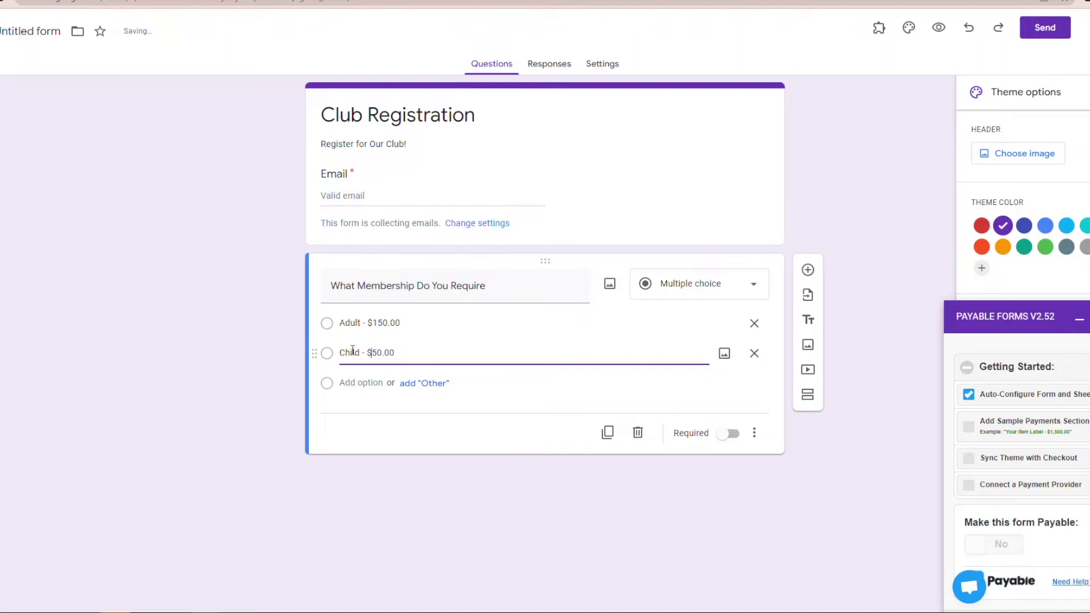
click(357, 456)
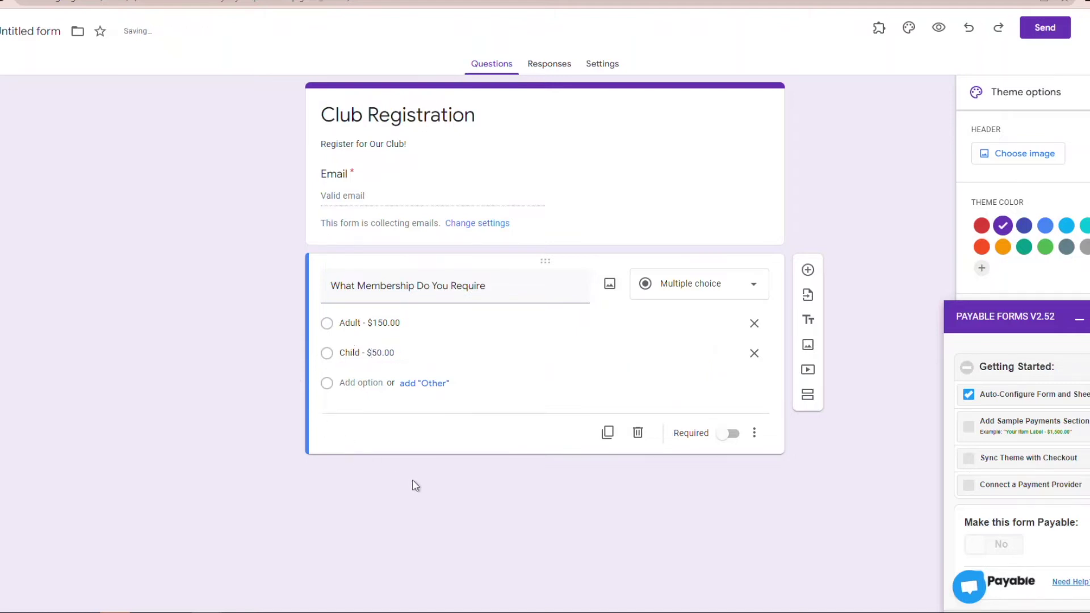
Step: Match Payable's checkout page to the form theme and begin connecting a payment provider
click(1014, 469)
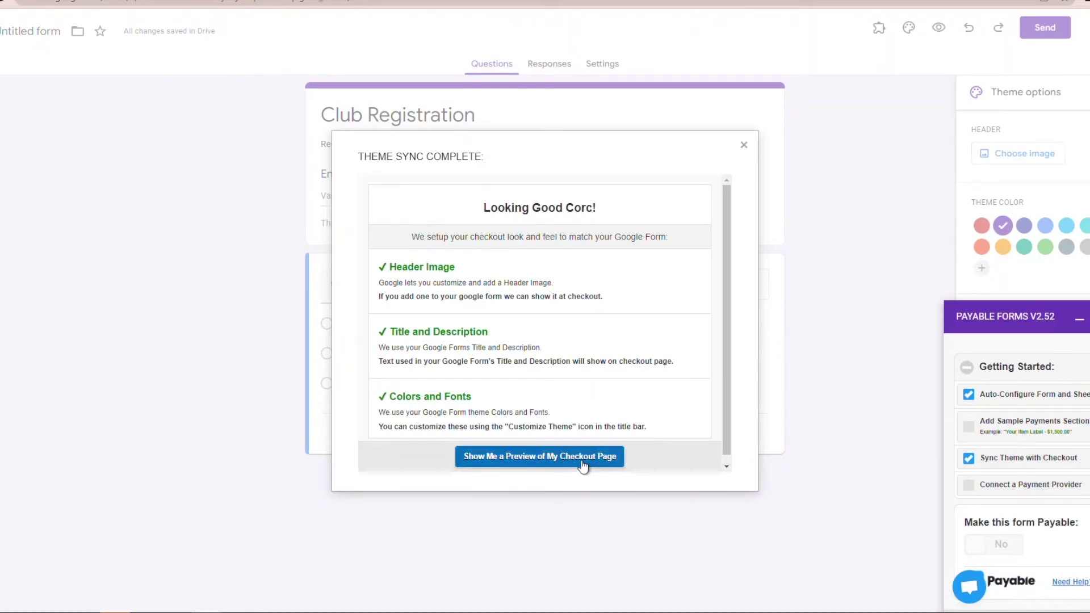
scroll(603, 339, down, 1)
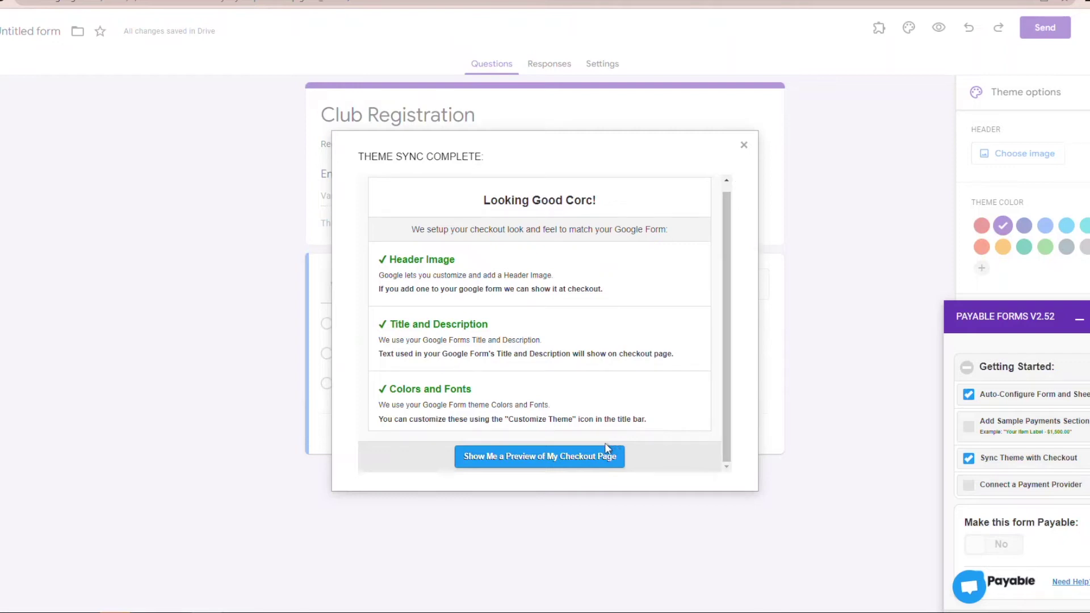
click(743, 146)
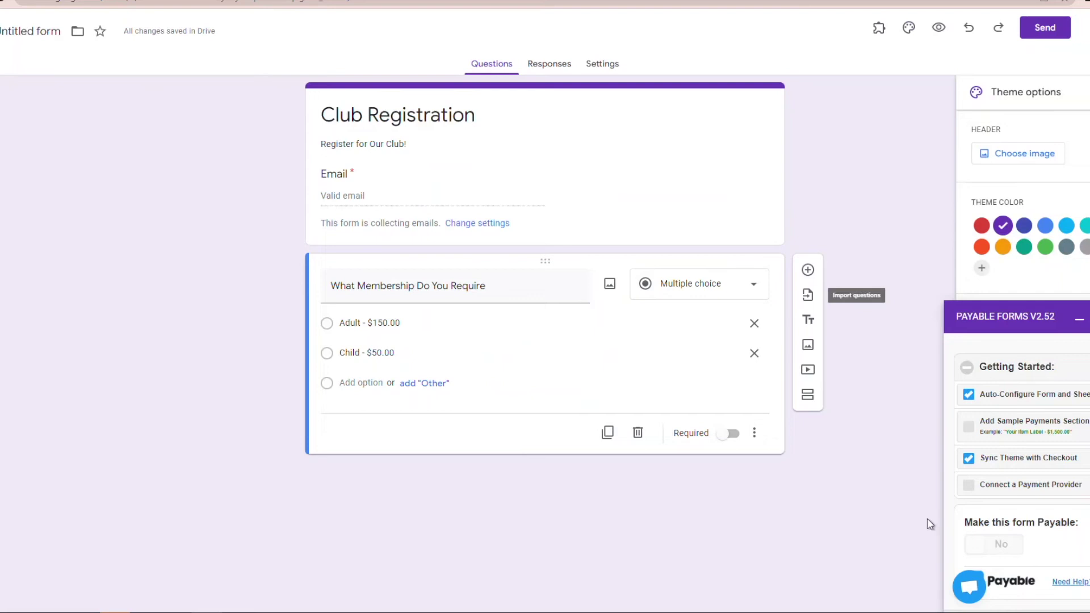
click(1008, 494)
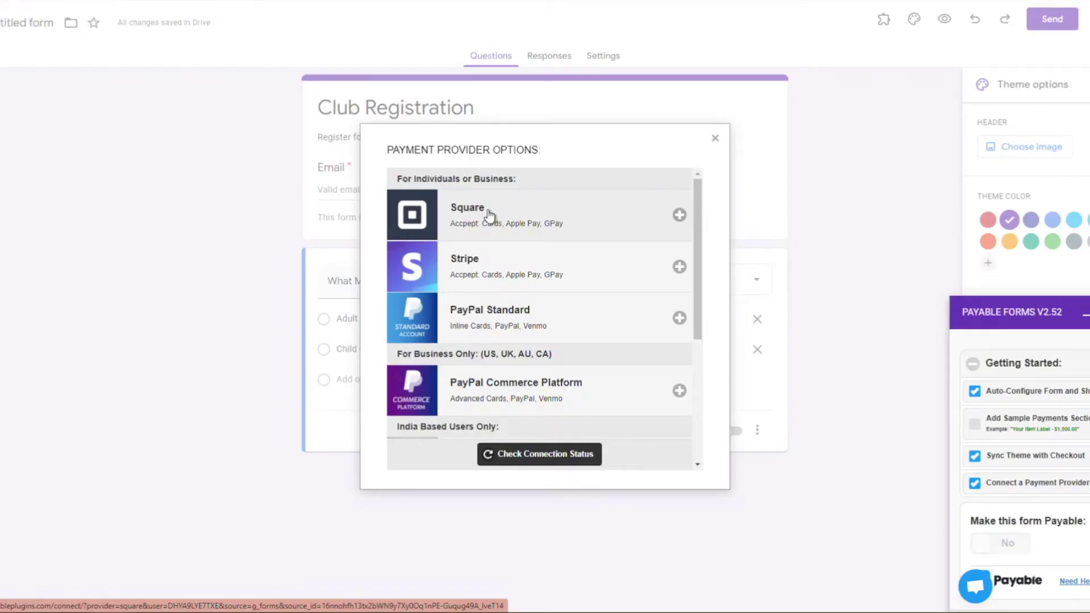
Step: Pick Square from the Payment Provider Options list
click(489, 215)
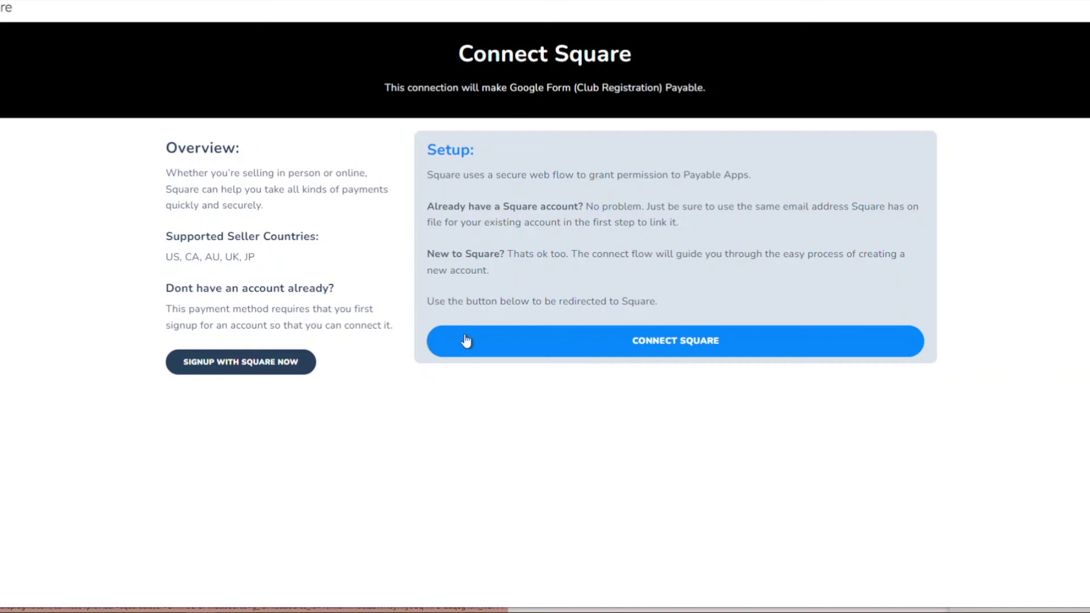
Step: Authorize the Square account link and close the Square Setup Complete page
click(545, 346)
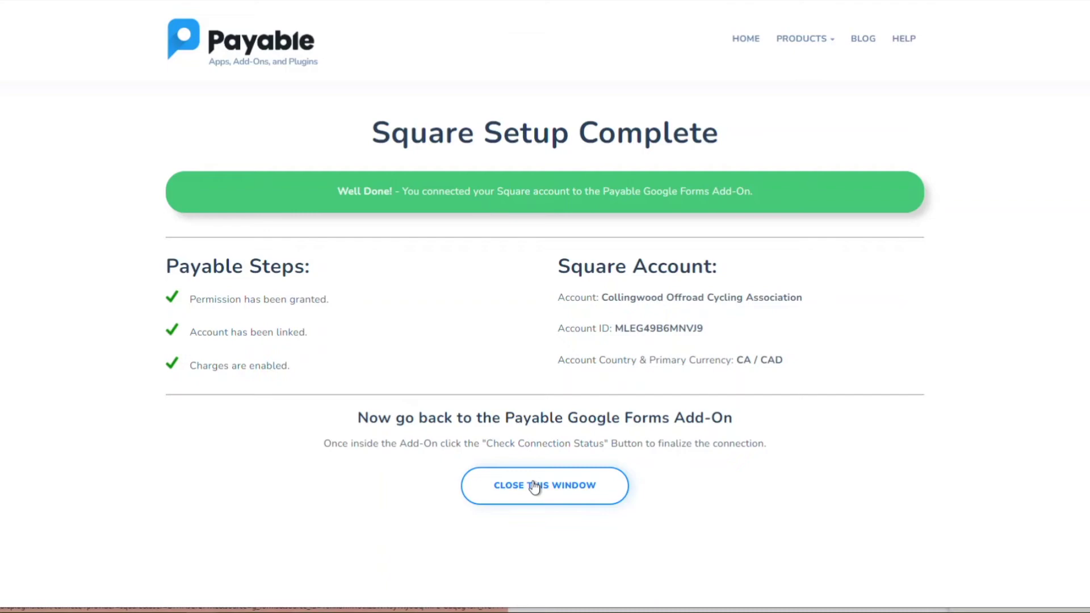
click(533, 486)
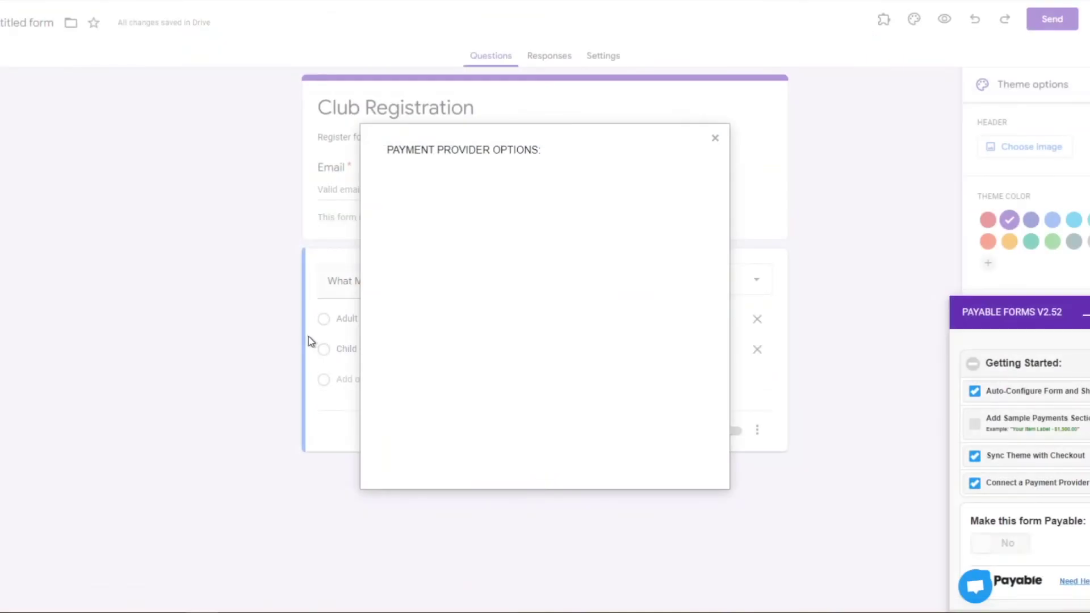
Step: Recheck the connection status to confirm Square is connected as the payment provider
click(528, 461)
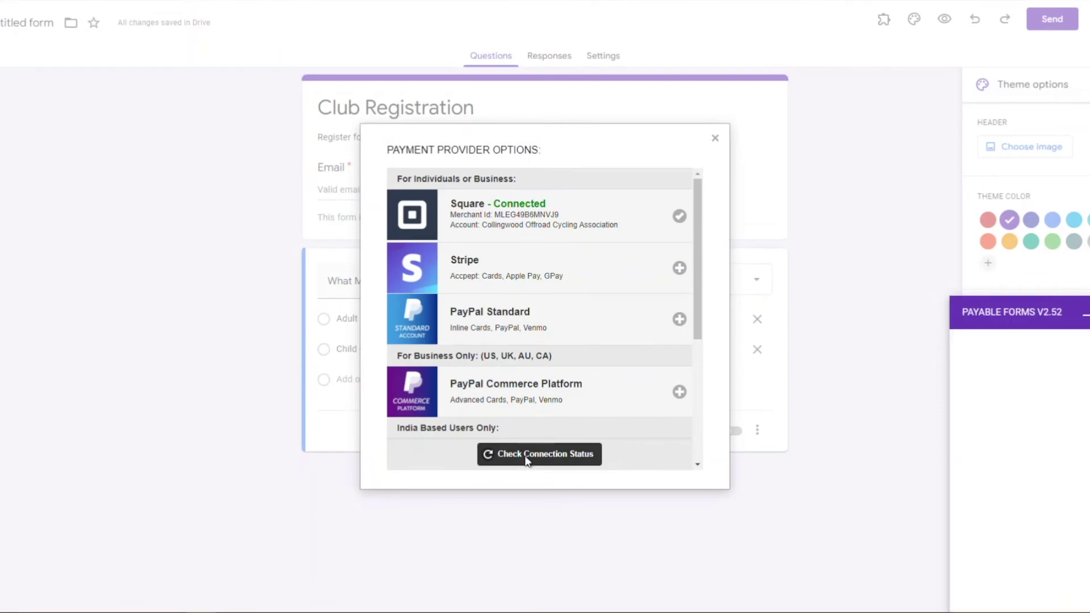
scroll(670, 406, down, 4)
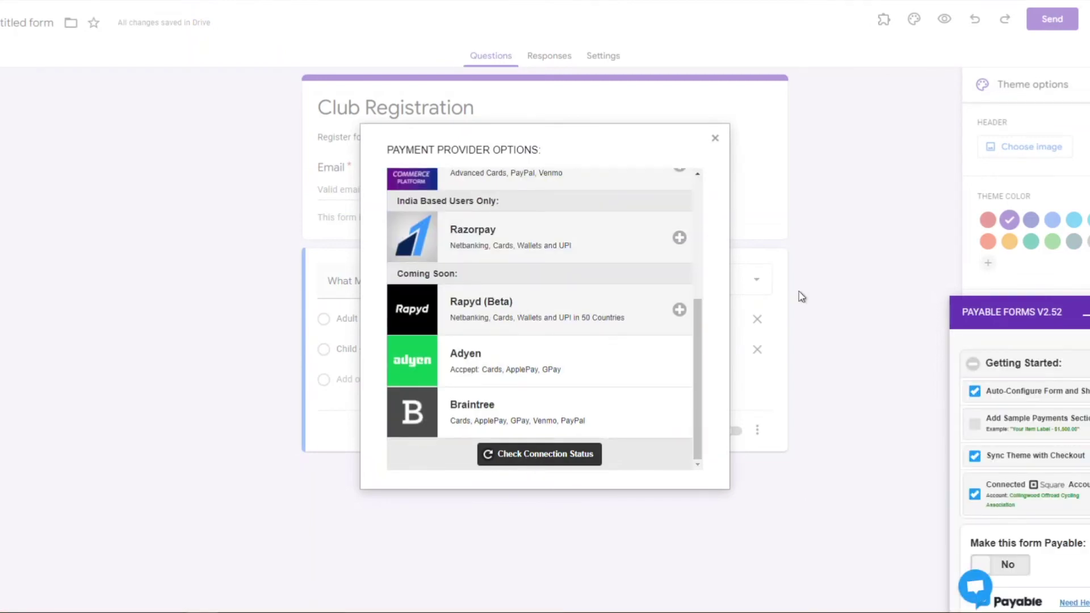
click(715, 139)
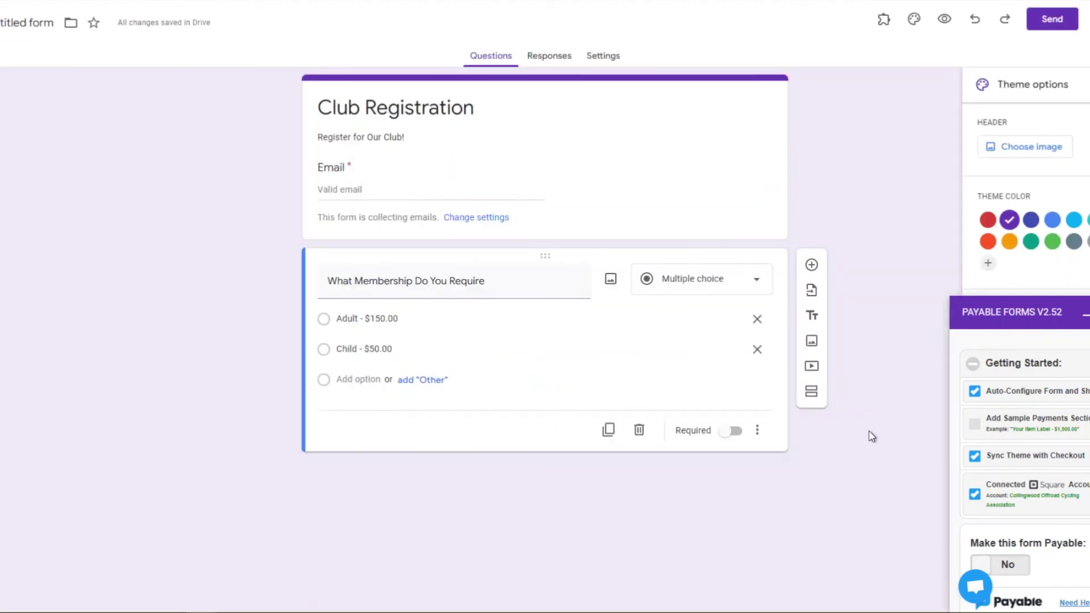
Step: Set 'Make this form Payable' to Yes and open the form's preview
click(1009, 567)
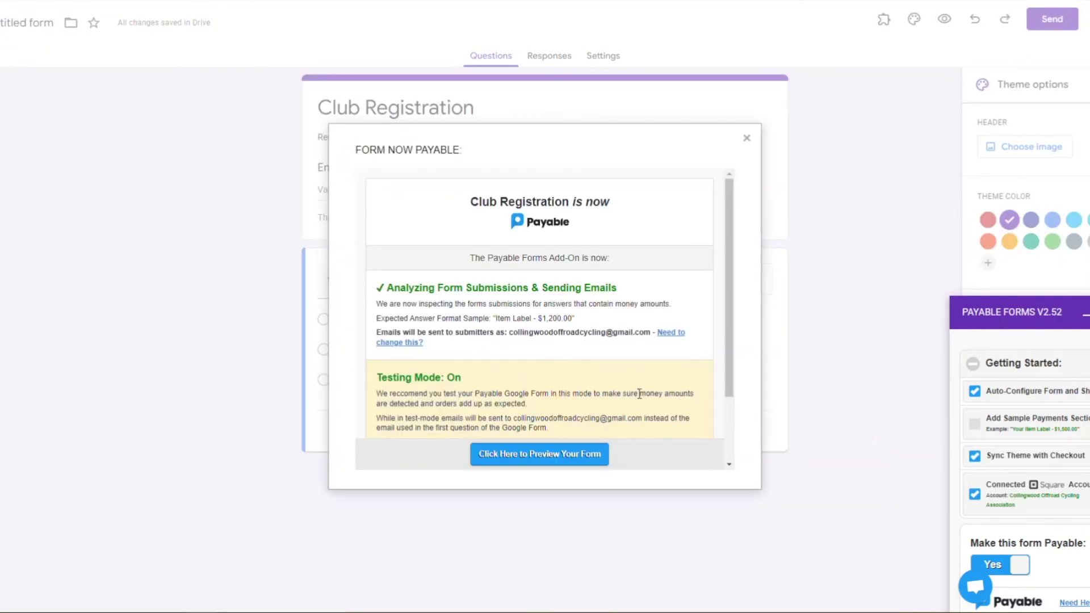
scroll(633, 394, down, 1)
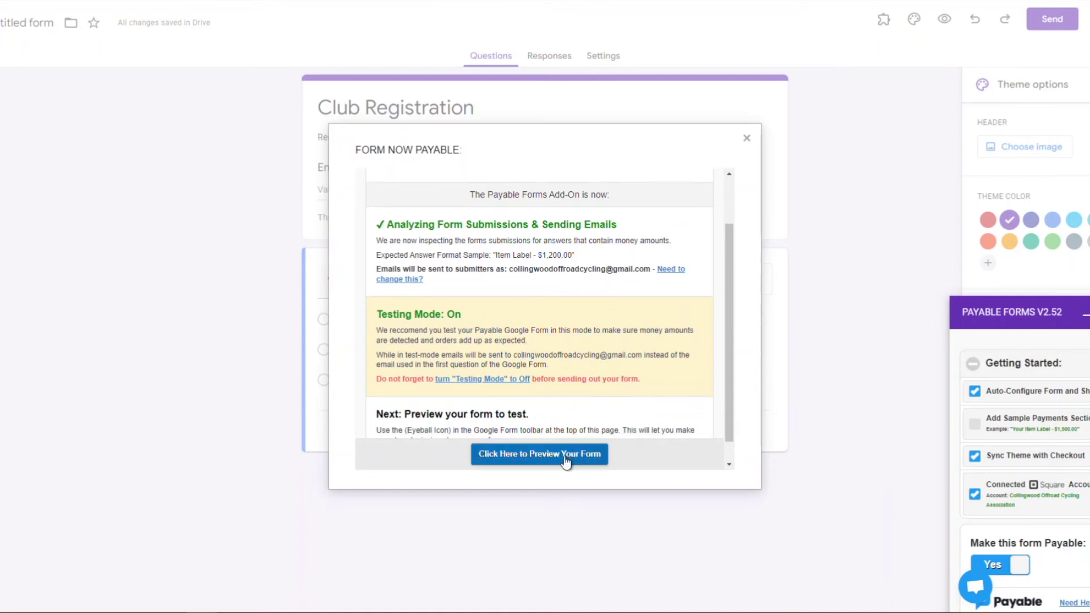
scroll(582, 398, down, 1)
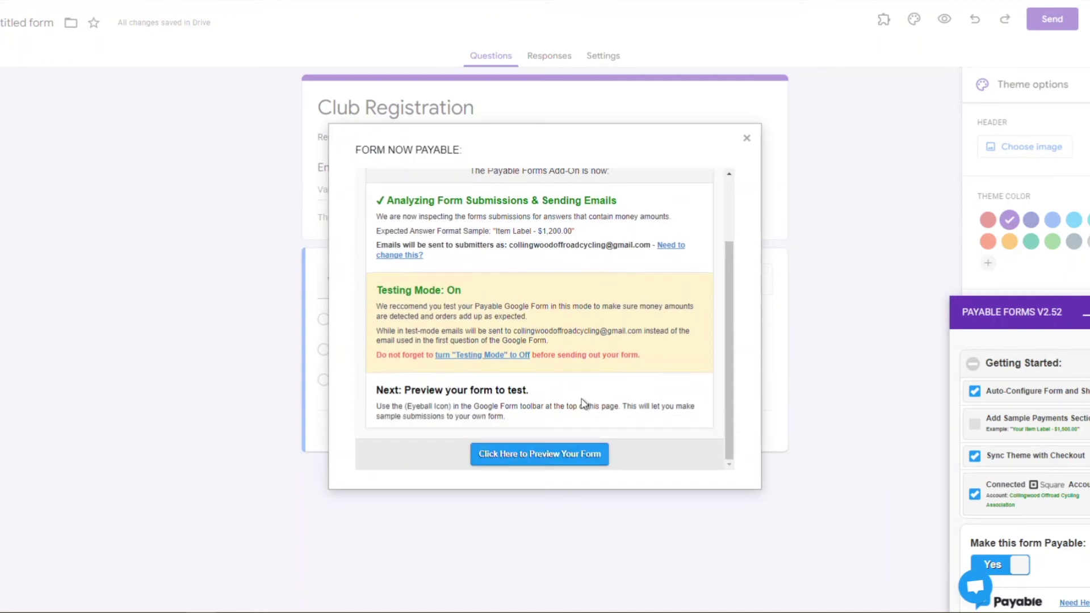
click(565, 451)
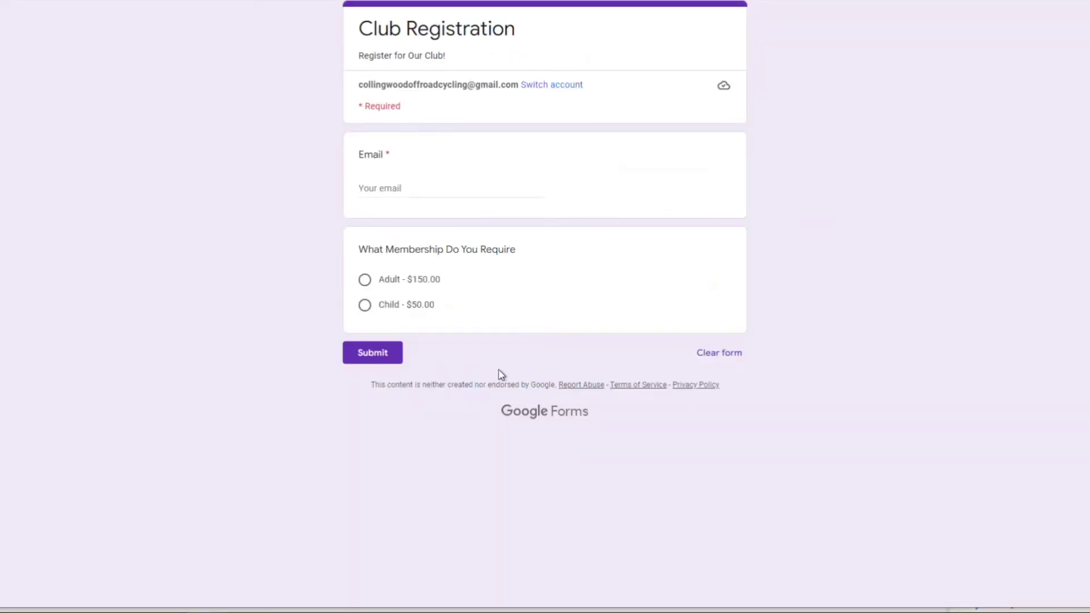
click(390, 280)
click(378, 377)
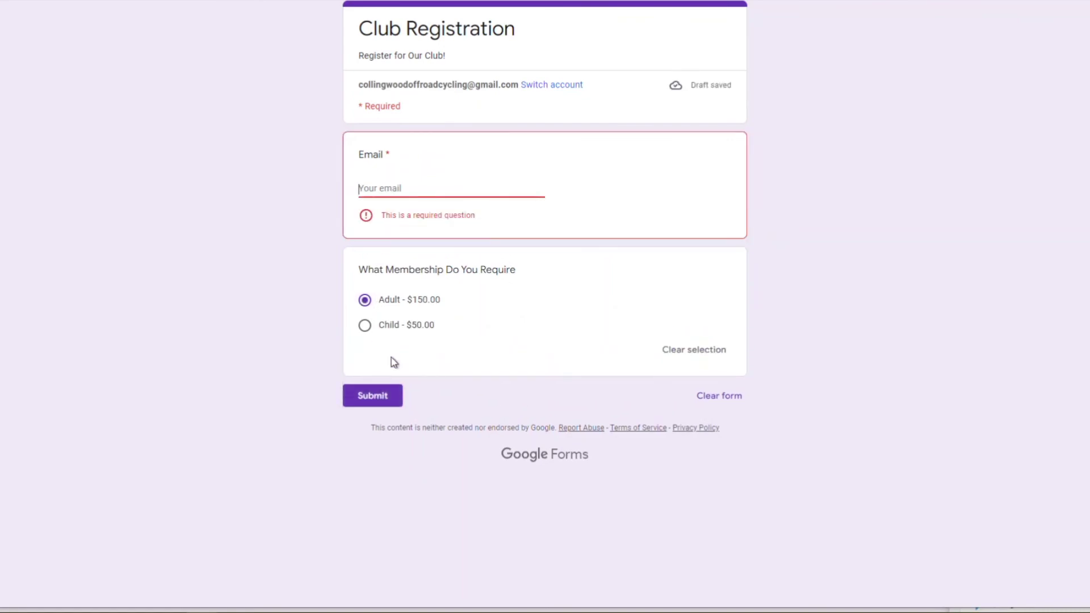
text(test)
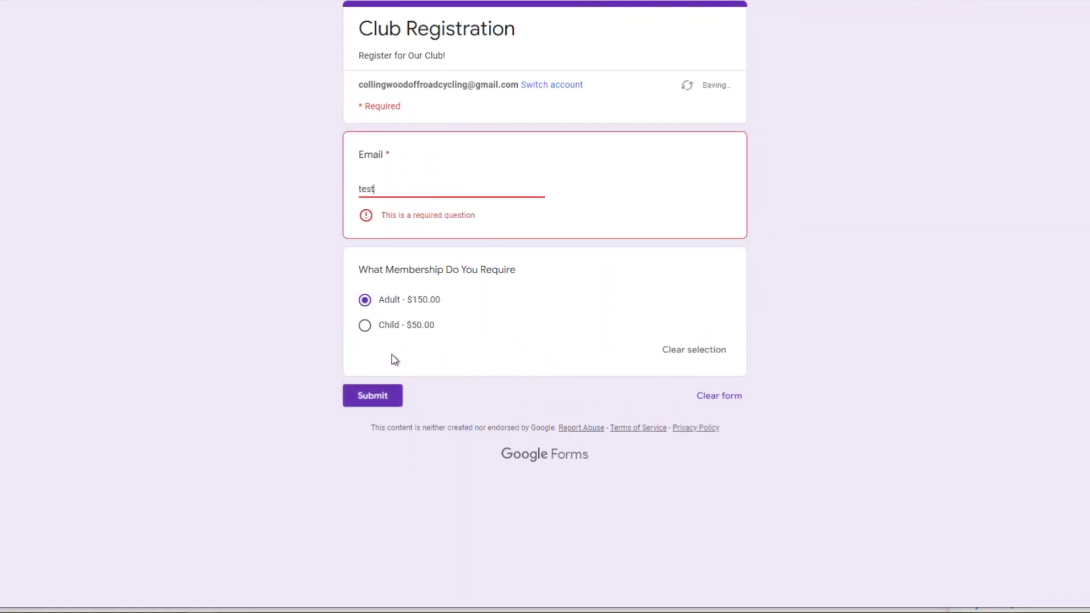
text(@test.com)
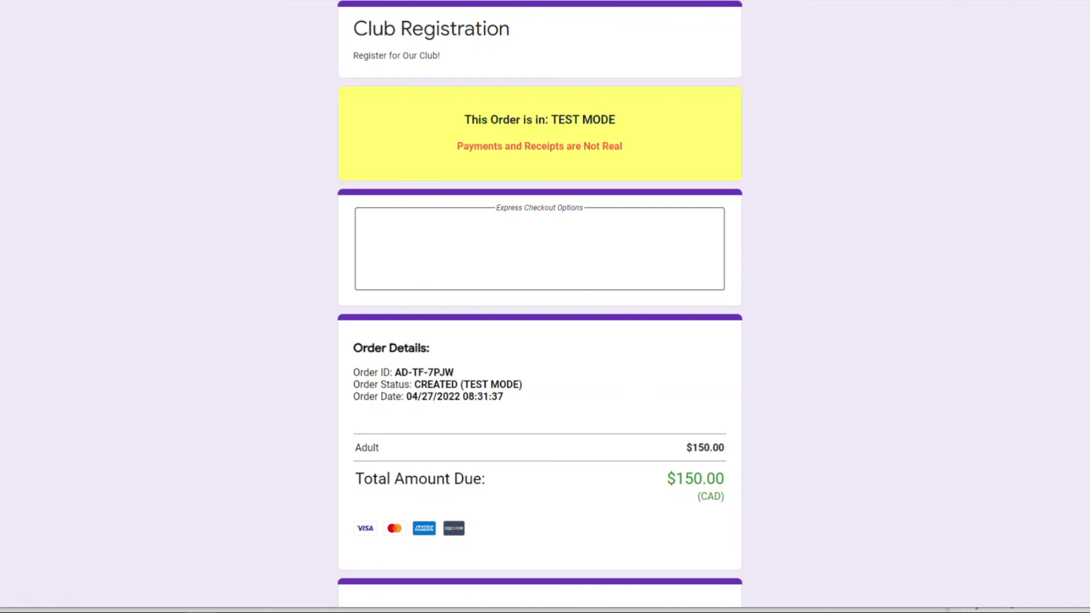
scroll(730, 305, down, 3)
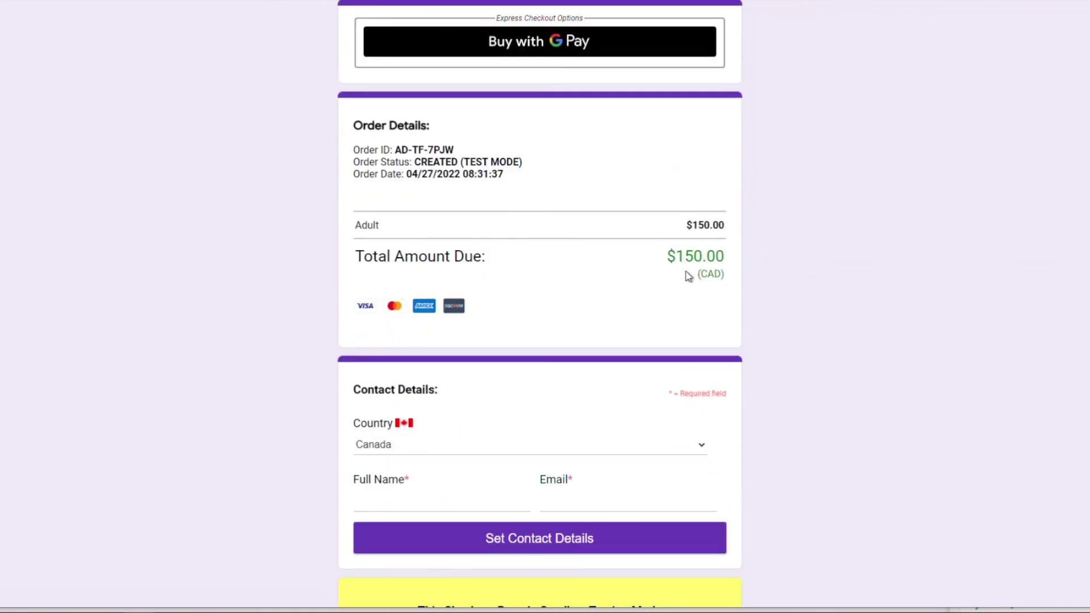
scroll(665, 428, up, 3)
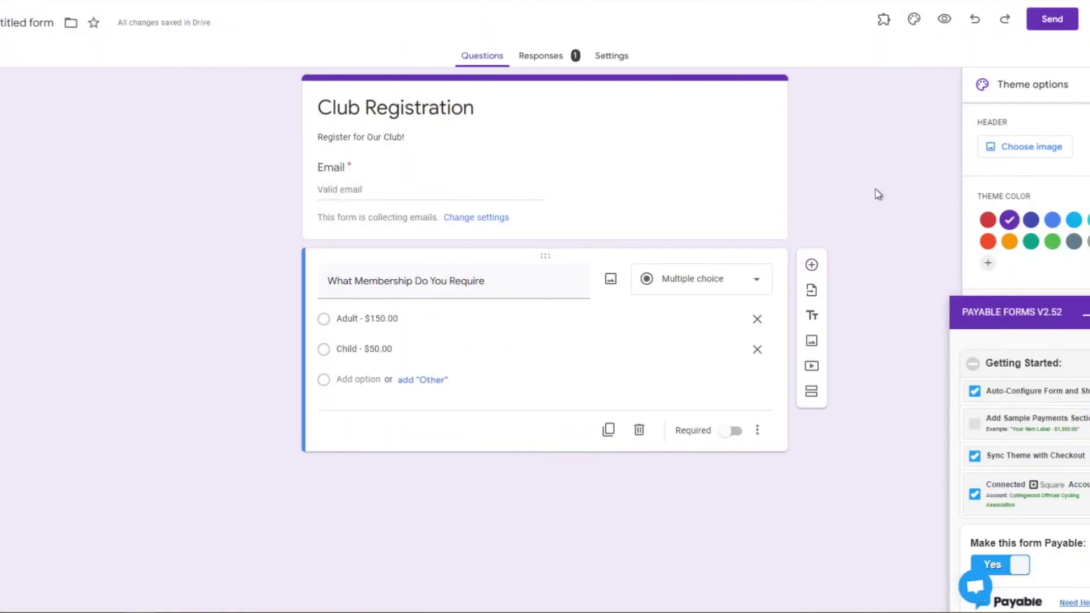
Step: Set Payable's Testing Mode to 'Off - Real Money' in Configuration Options
scroll(999, 442, down, 3)
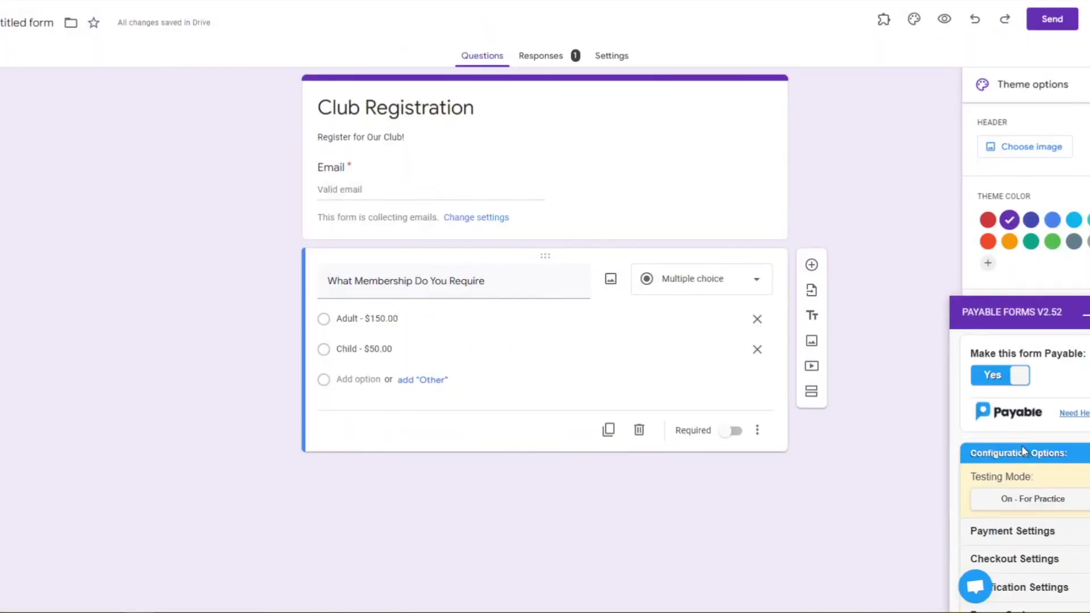
scroll(1044, 486, down, 2)
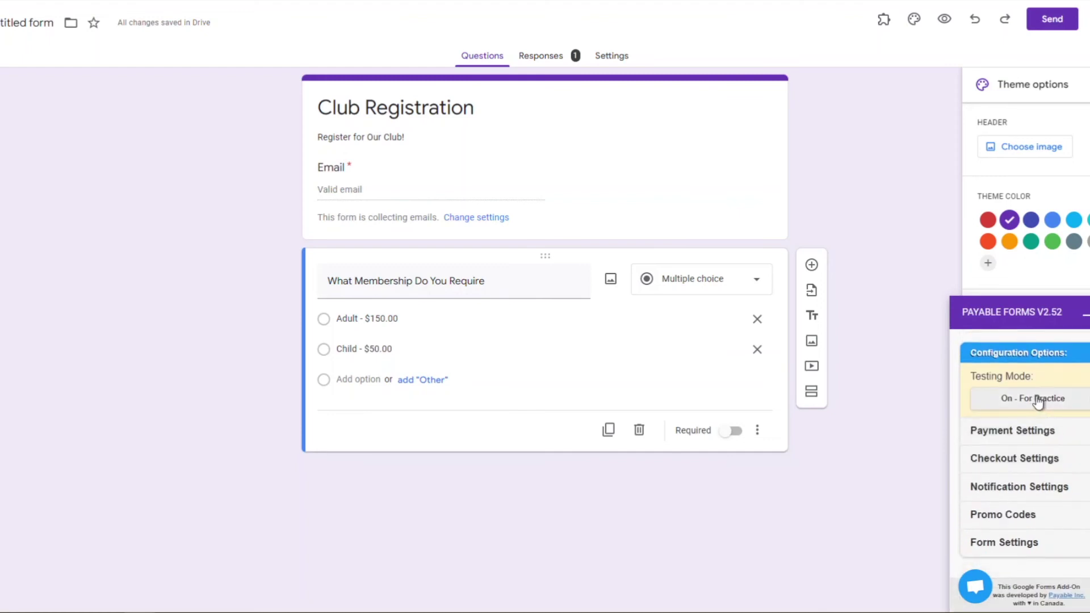
click(1037, 402)
click(1038, 426)
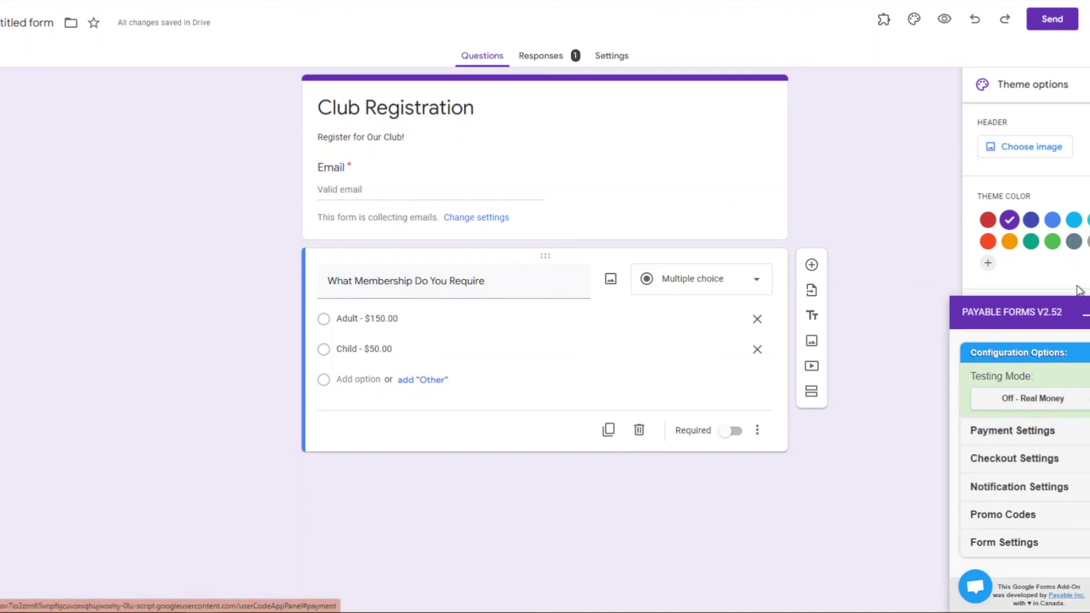
Step: Get a shortened forms.gle link to the Club Registration form from the Send dialog
click(1053, 21)
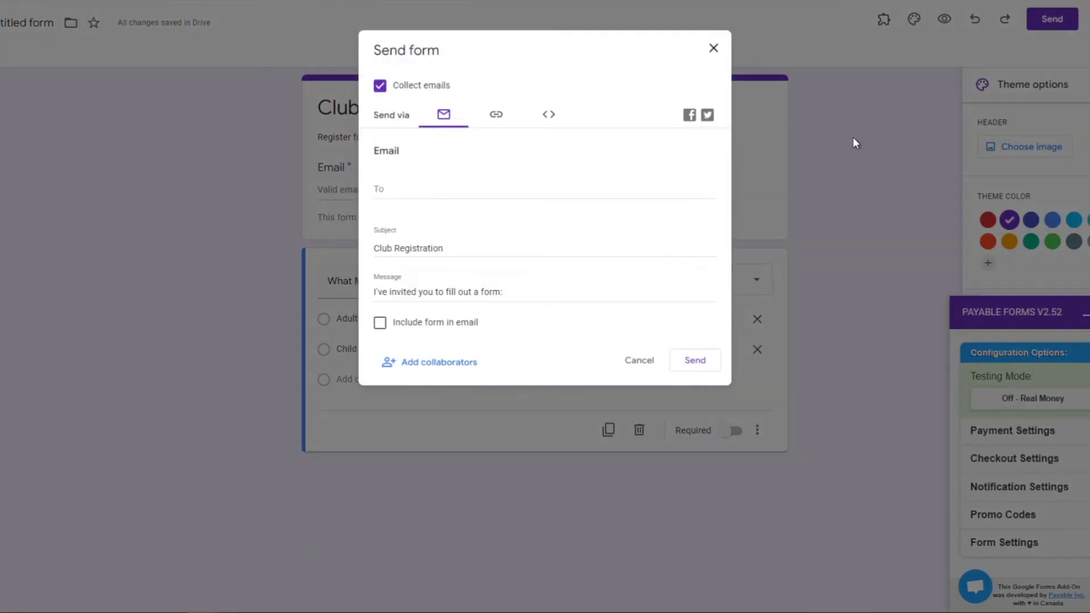
click(496, 114)
click(414, 195)
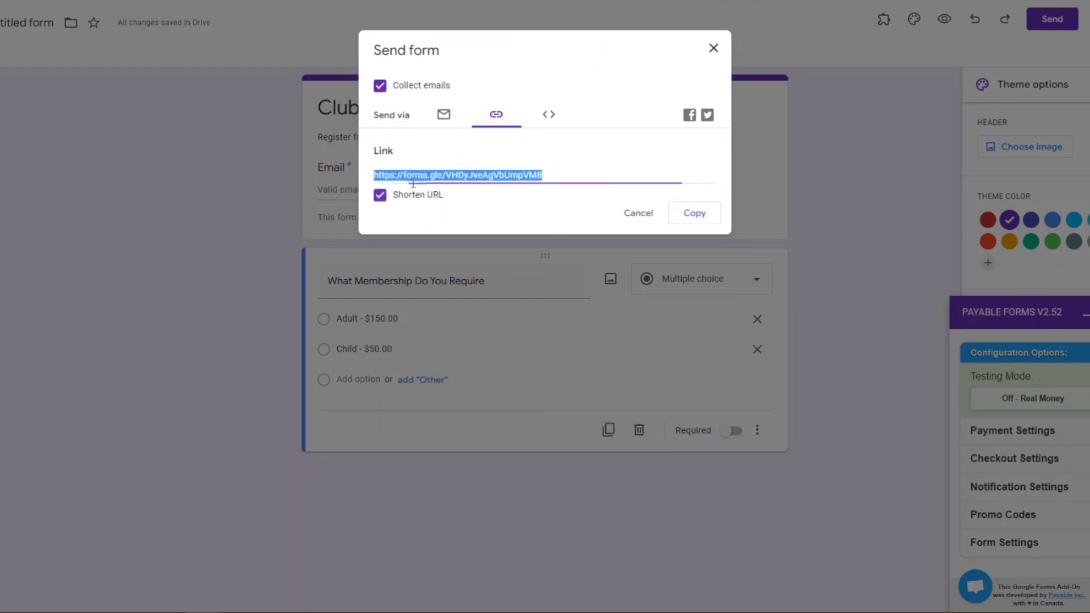